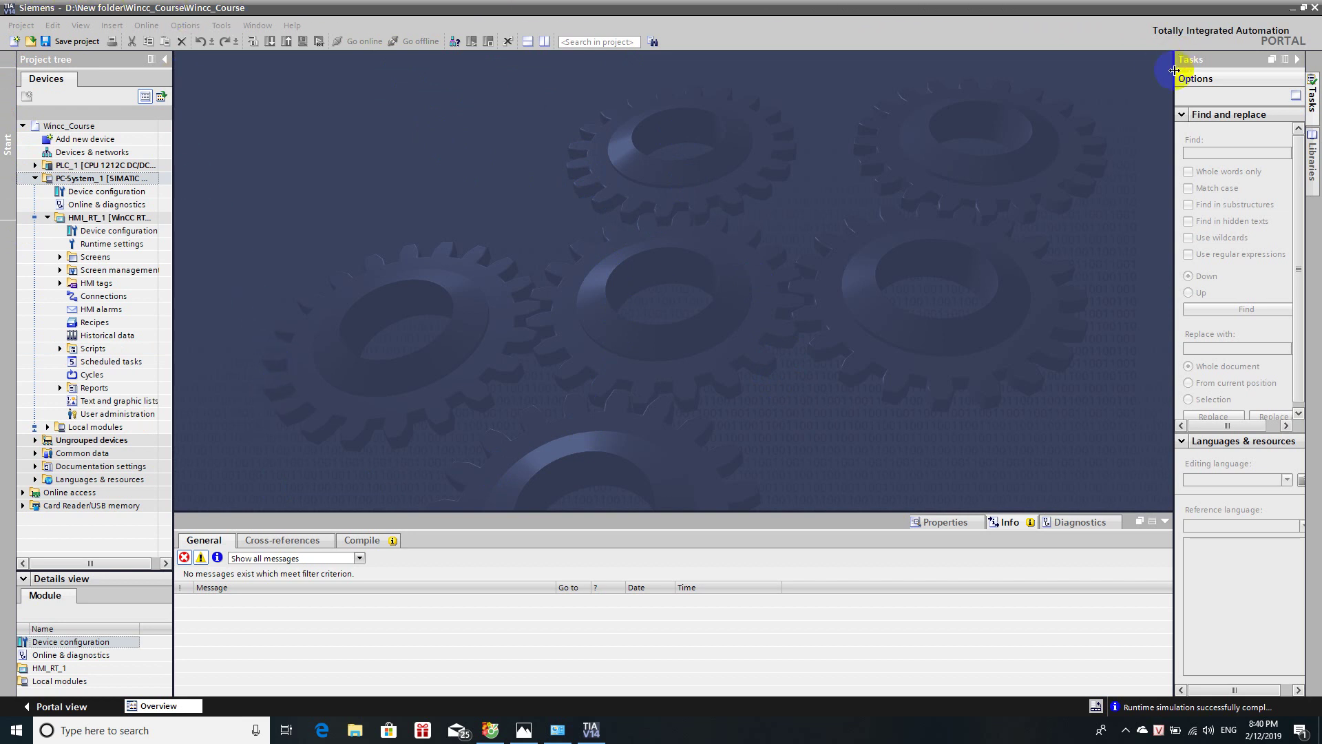
{"action": "left_click", "coordinate": [1292, 10]}
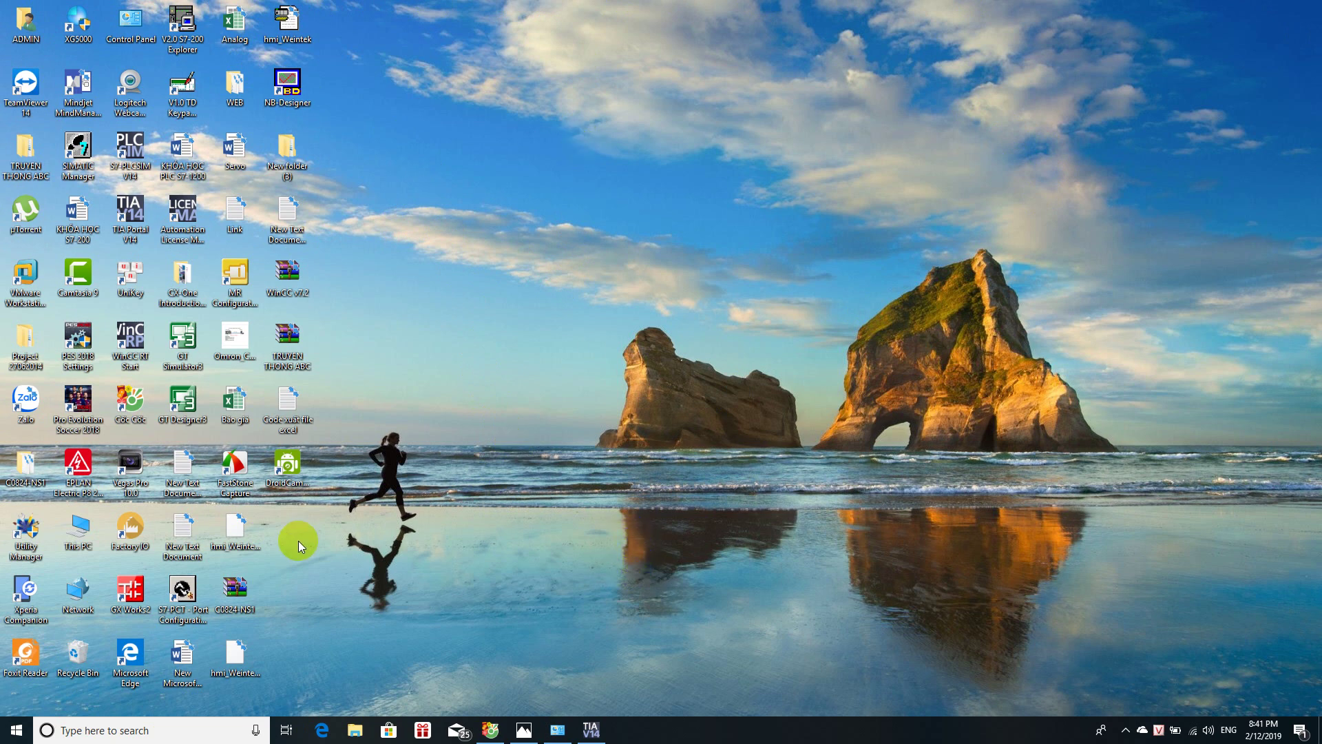
{"action": "left_click", "coordinate": [590, 729]}
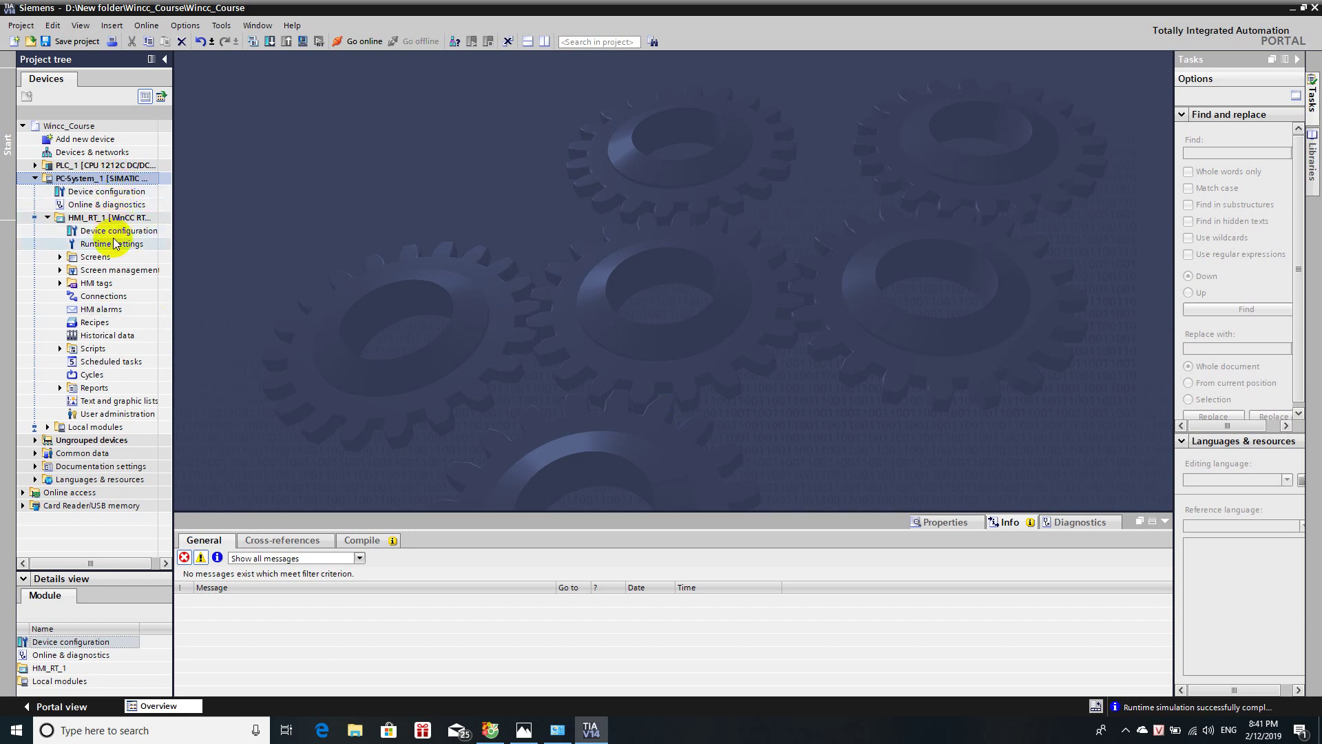
Expand the Screens folder under HMI_RT_1 in the project tree to view its screens
{"action": "left_click", "coordinate": [105, 260]}
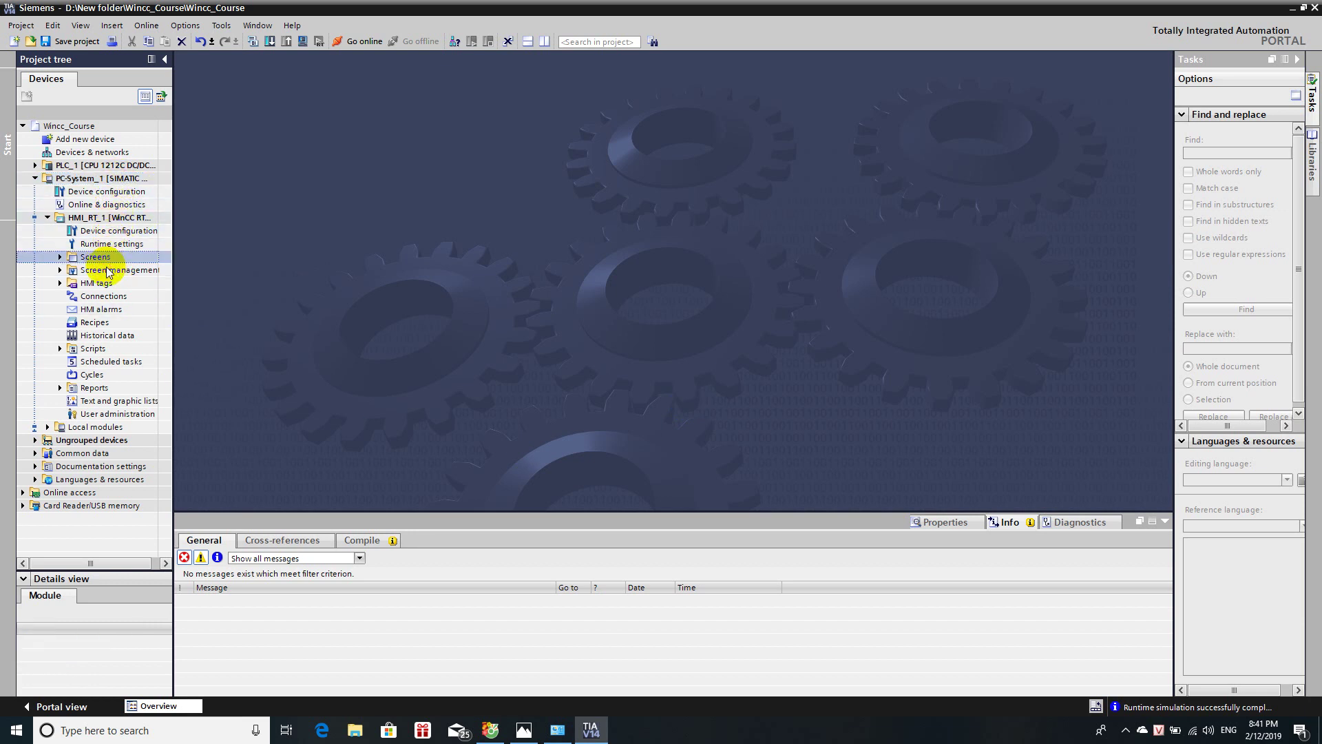
{"action": "left_click", "coordinate": [96, 270]}
{"action": "left_click", "coordinate": [60, 256]}
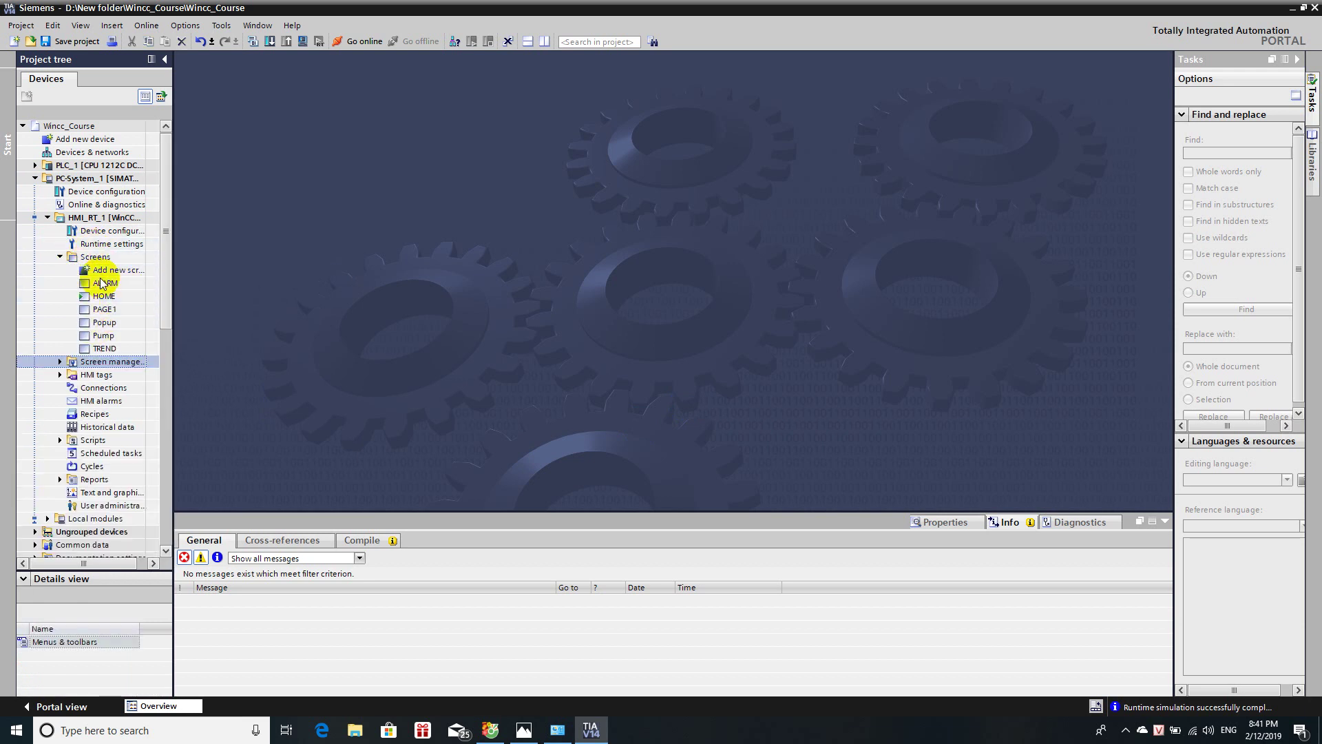
Start a download of PC-System_1 to the file system, with D:\Cong viec\Share\Project share as the destination folder
{"action": "left_click", "coordinate": [86, 179]}
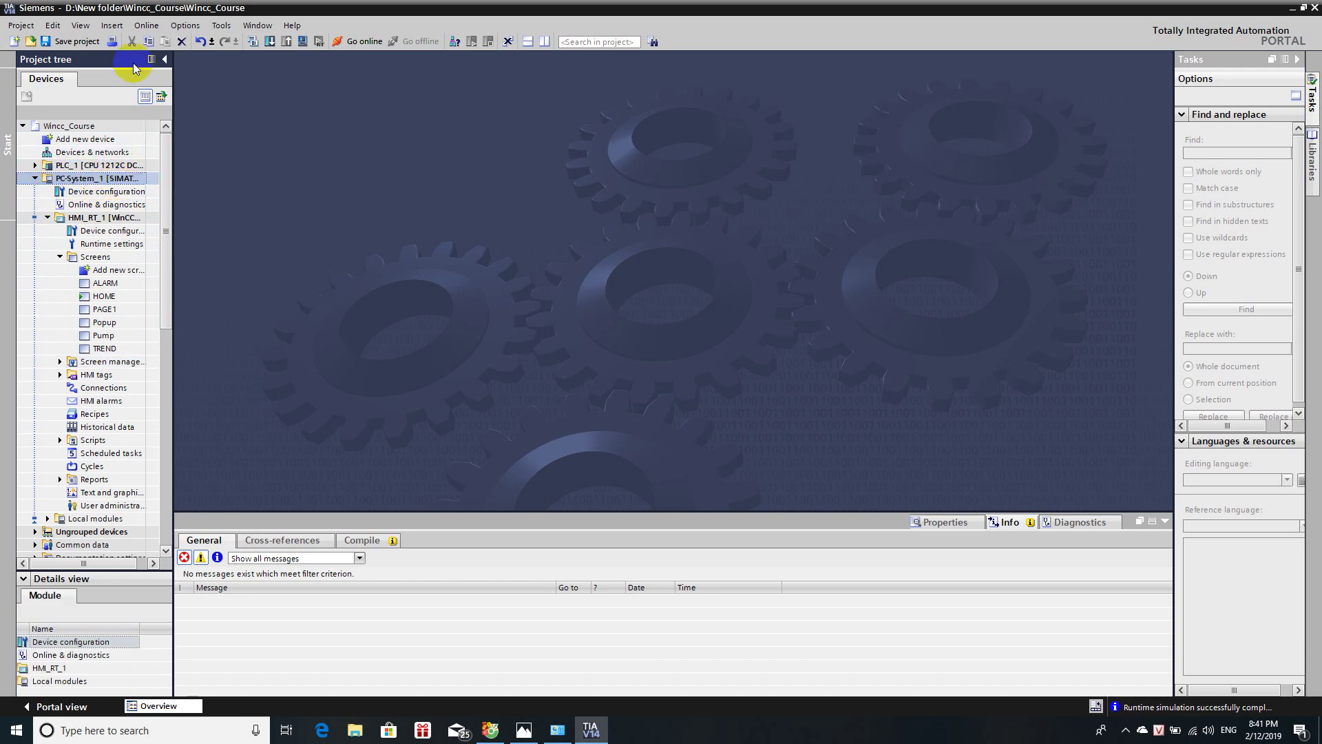
{"action": "left_click", "coordinate": [146, 26]}
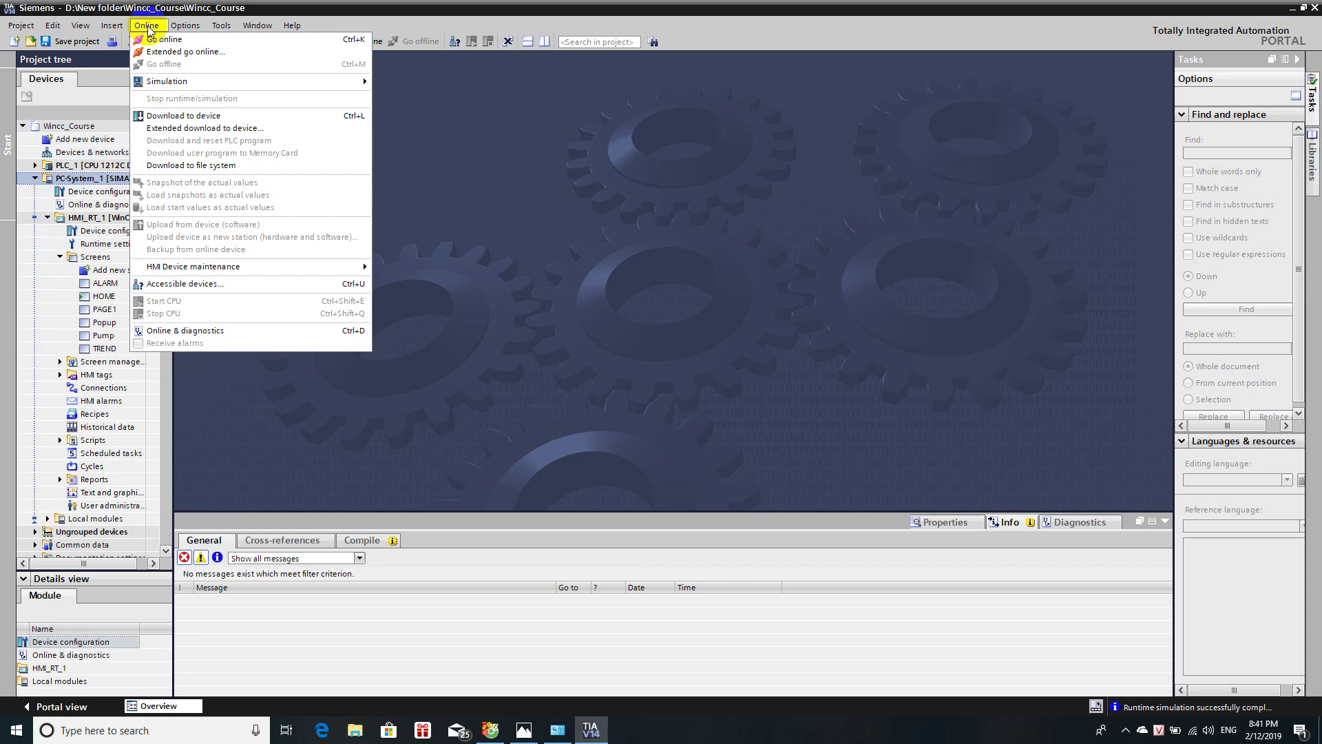
{"action": "left_click", "coordinate": [216, 170]}
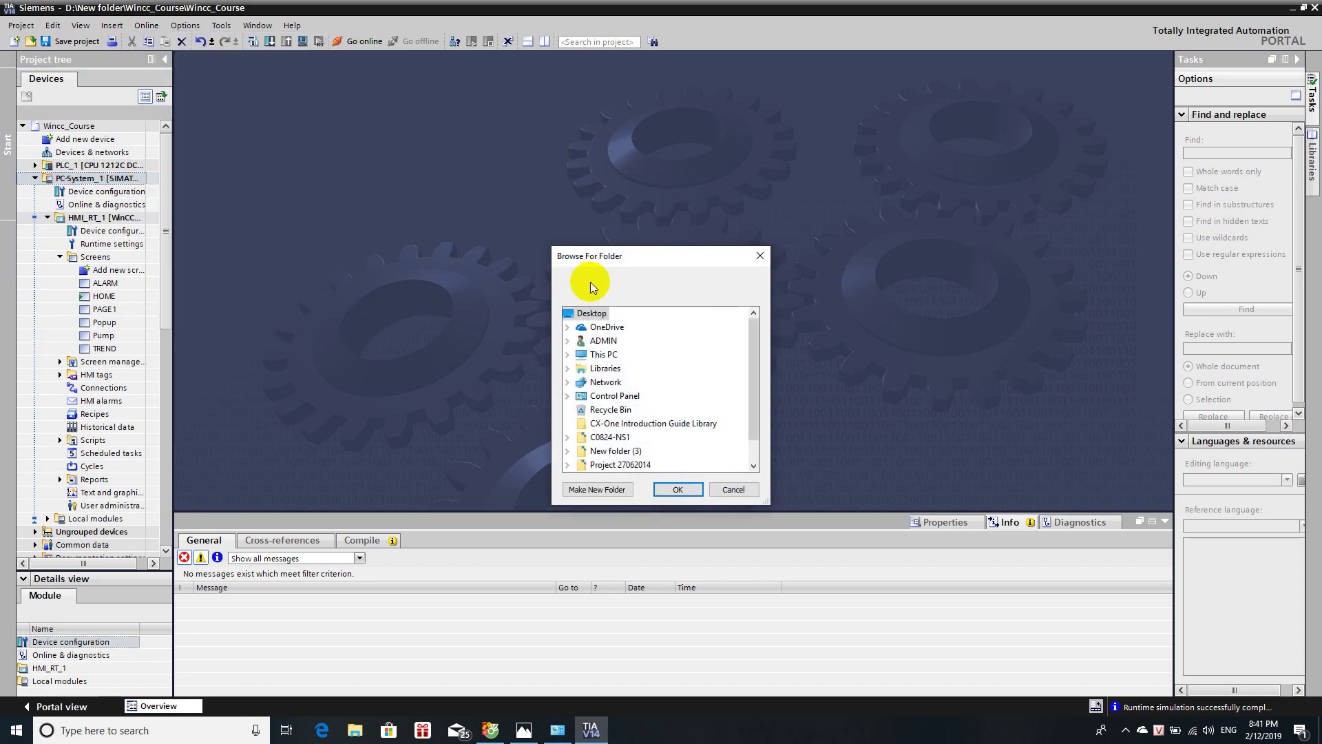
{"action": "left_click_drag", "start_coordinate": [754, 385], "coordinate": [752, 413]}
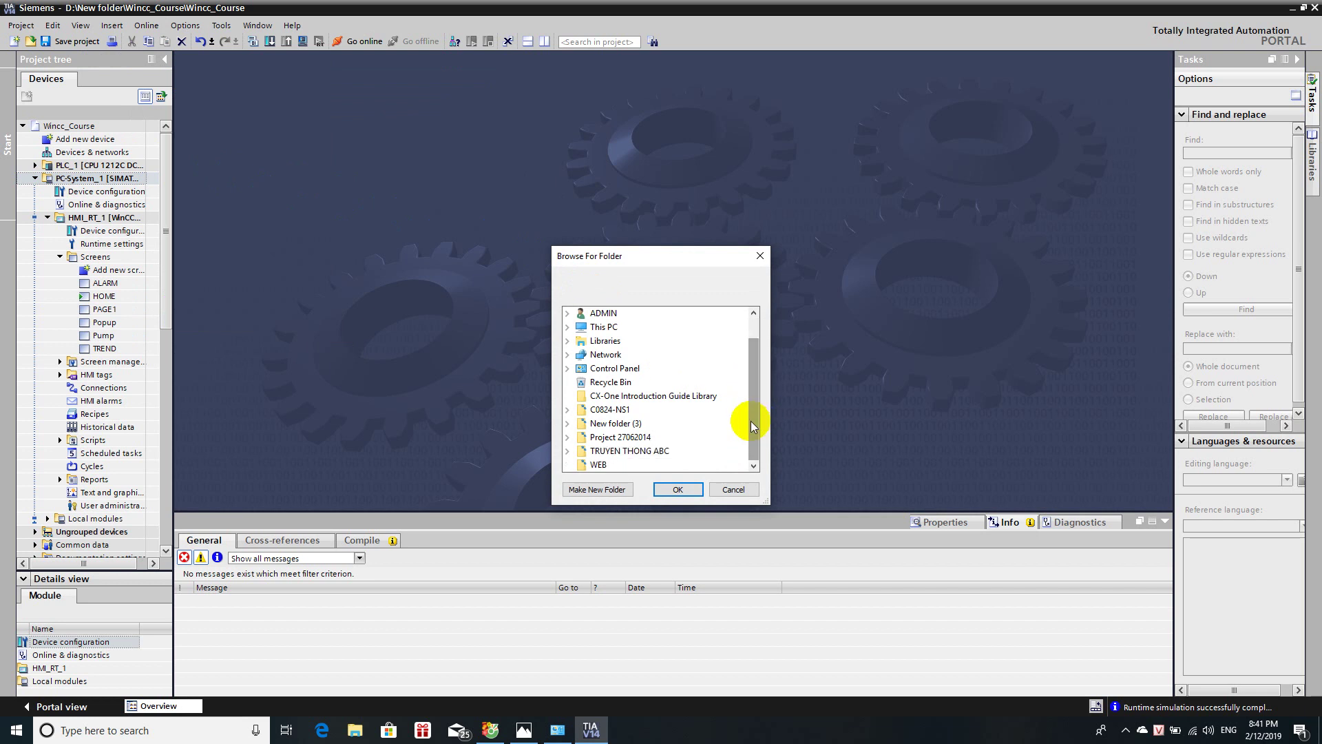
{"action": "left_click", "coordinate": [567, 326]}
{"action": "left_click_drag", "start_coordinate": [753, 354], "coordinate": [755, 384]}
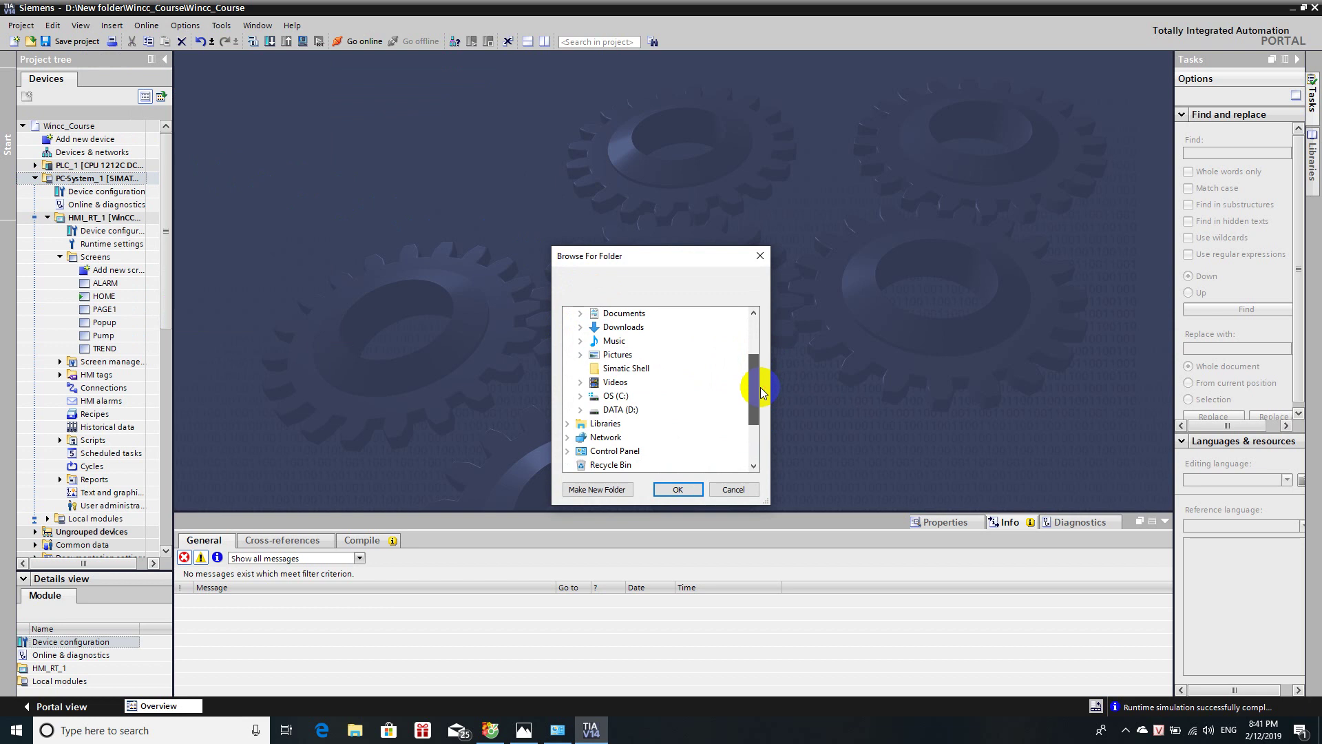
{"action": "left_click", "coordinate": [580, 409]}
{"action": "left_click", "coordinate": [593, 369]}
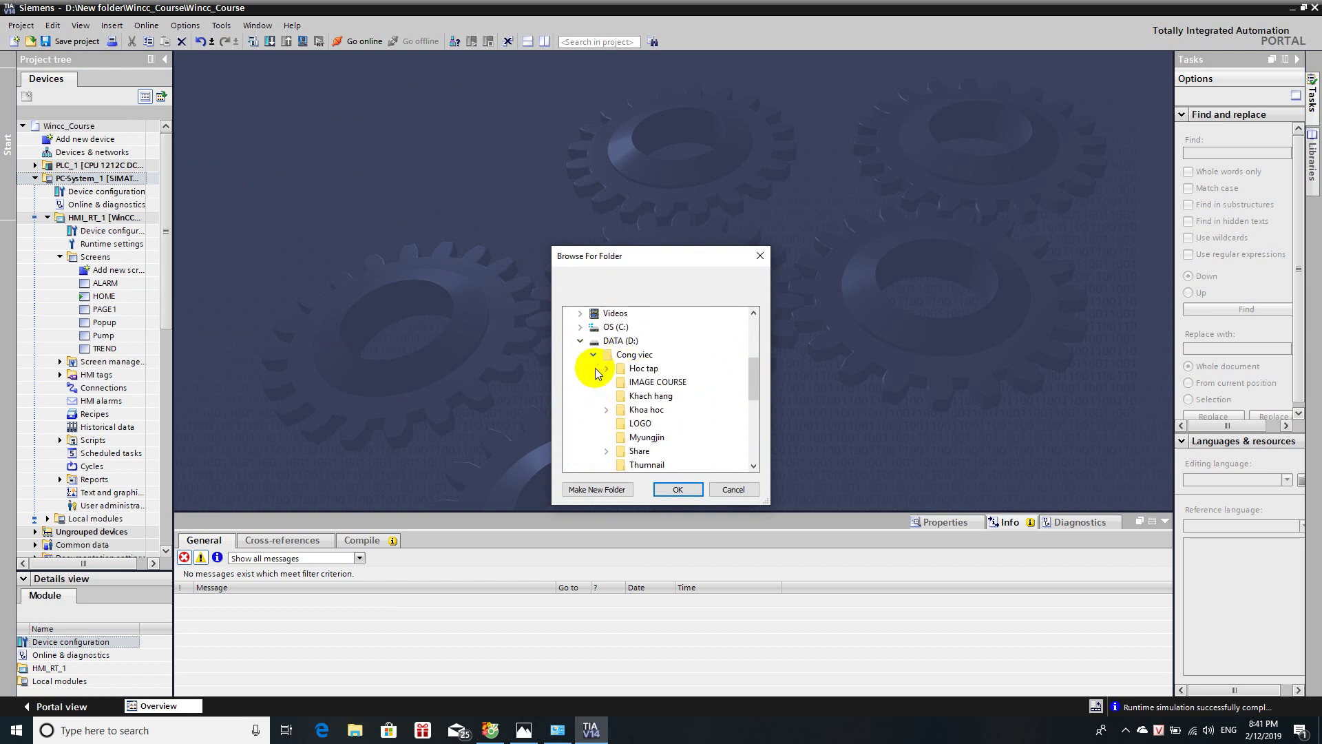
{"action": "left_click", "coordinate": [645, 456]}
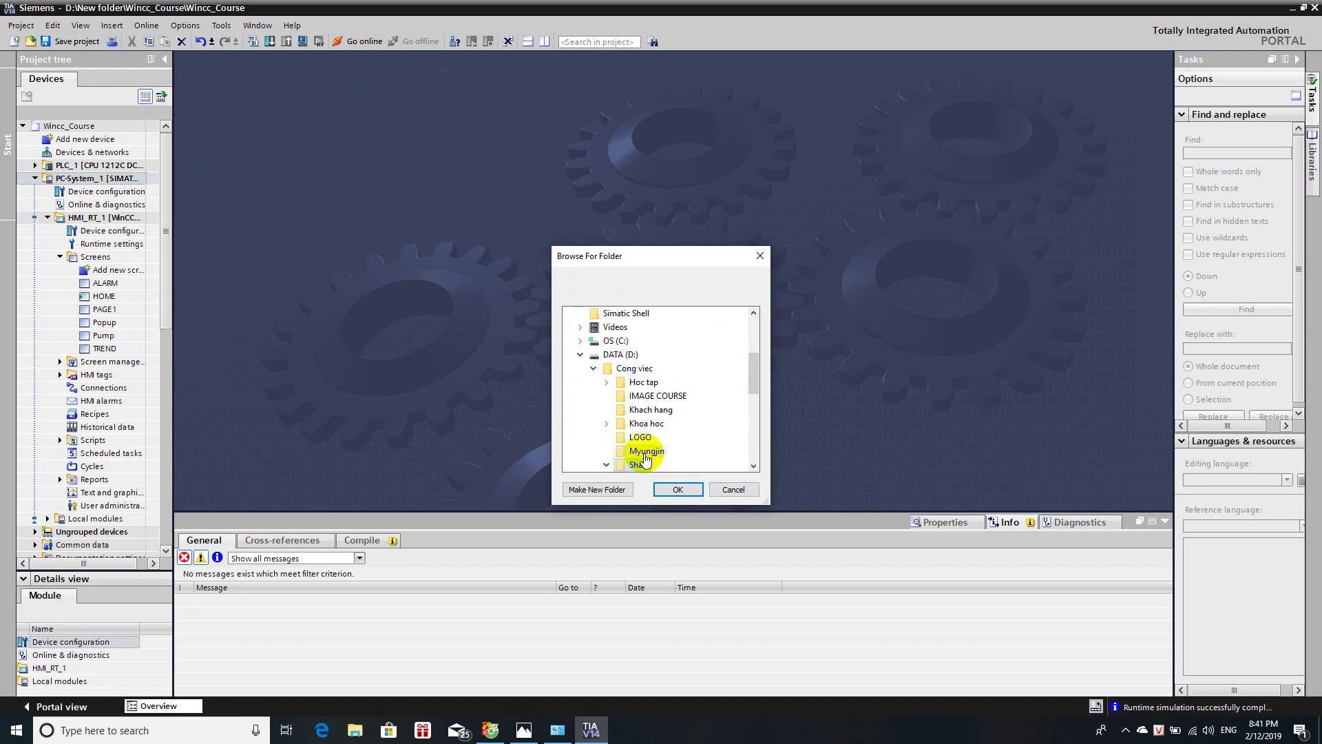
{"action": "left_click", "coordinate": [753, 466]}
{"action": "left_click", "coordinate": [753, 466]}
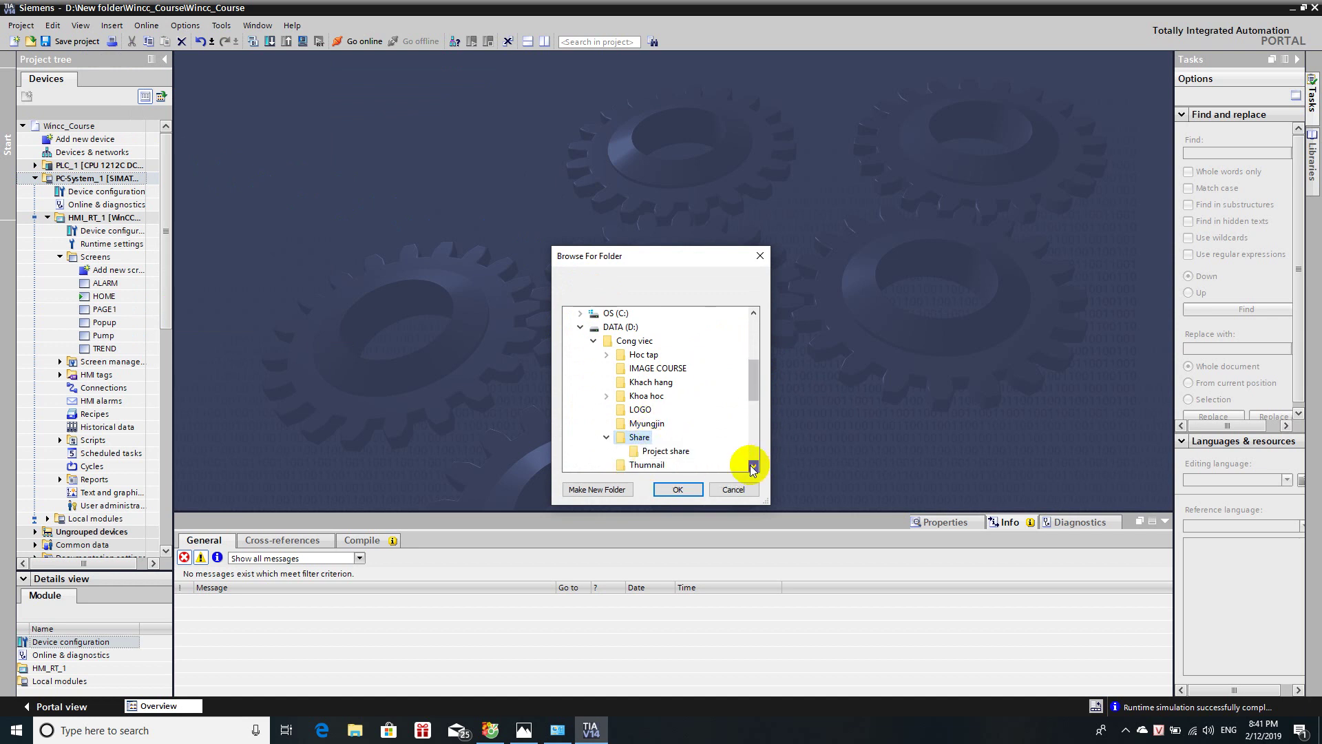
{"action": "left_click", "coordinate": [666, 451]}
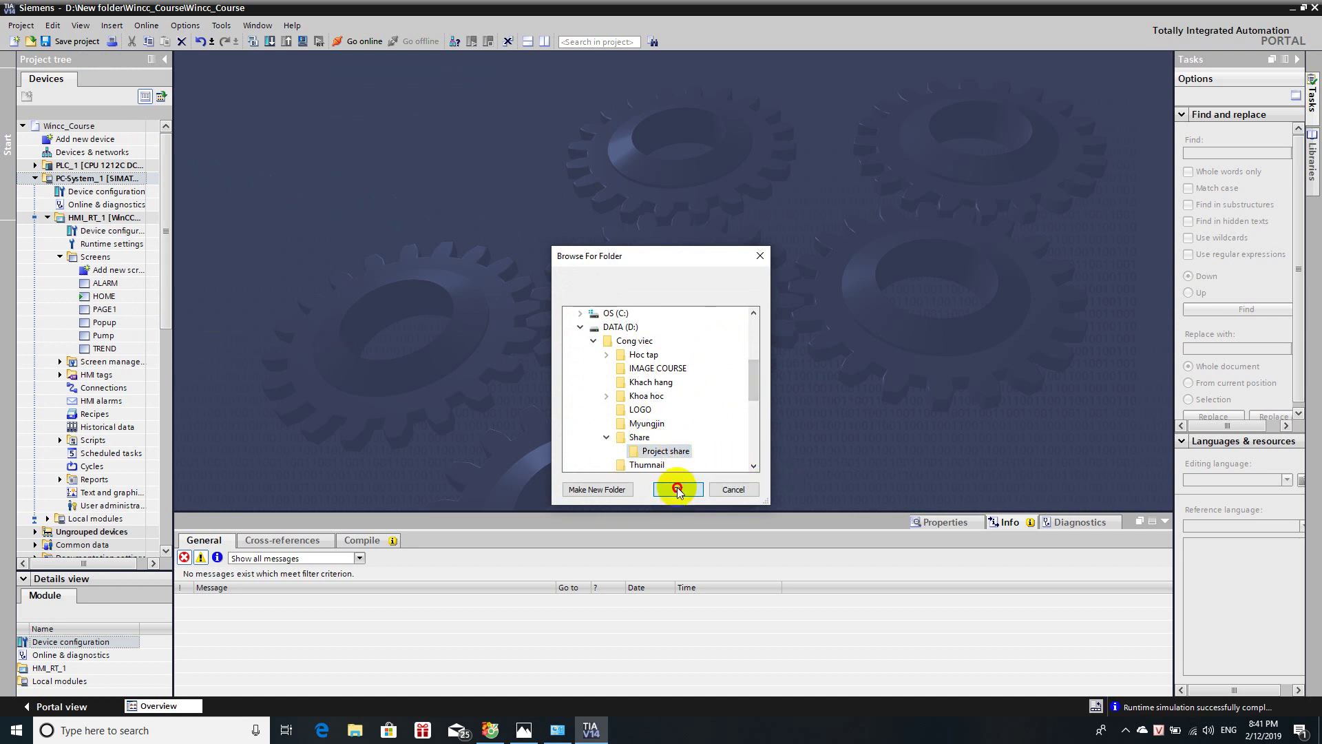
{"action": "left_click", "coordinate": [677, 489]}
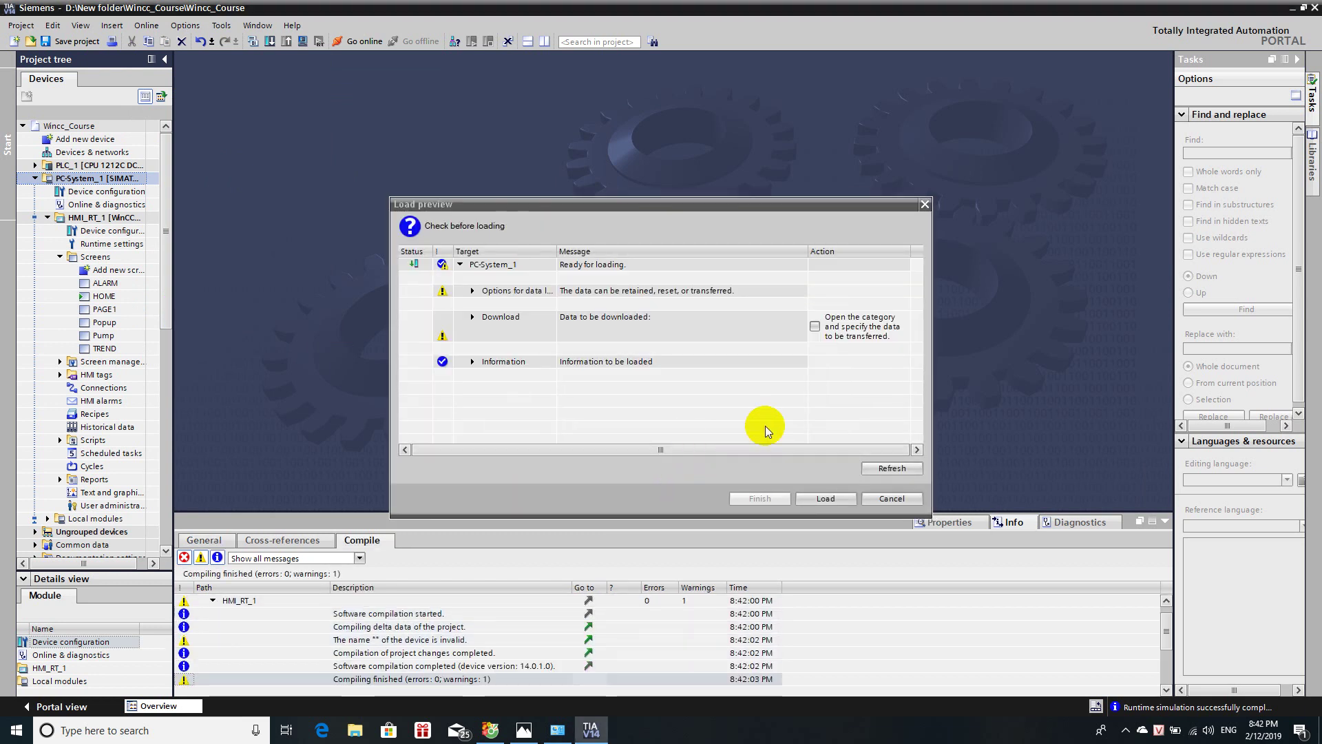
Enable the load preview option to open the category and specify the data to be transferred, and load PC-System_1
{"action": "left_click", "coordinate": [815, 327]}
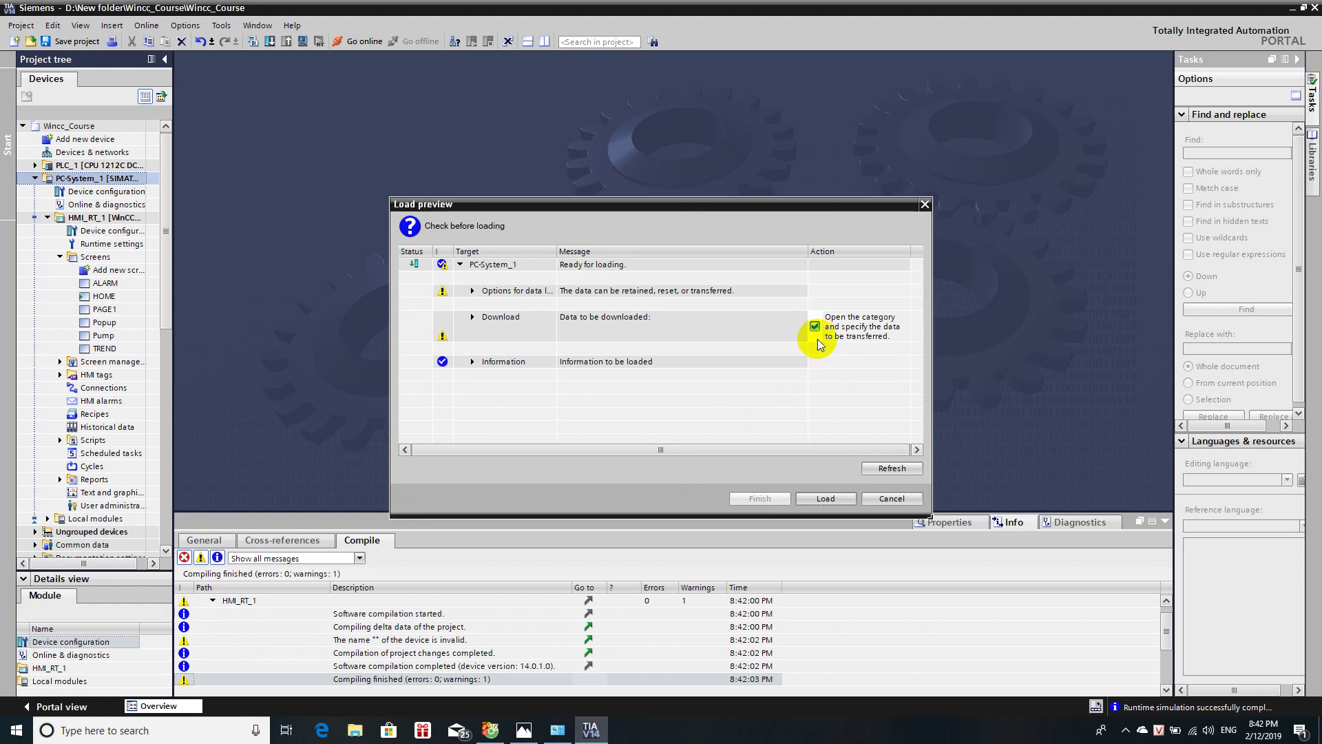
{"action": "left_click", "coordinate": [820, 507]}
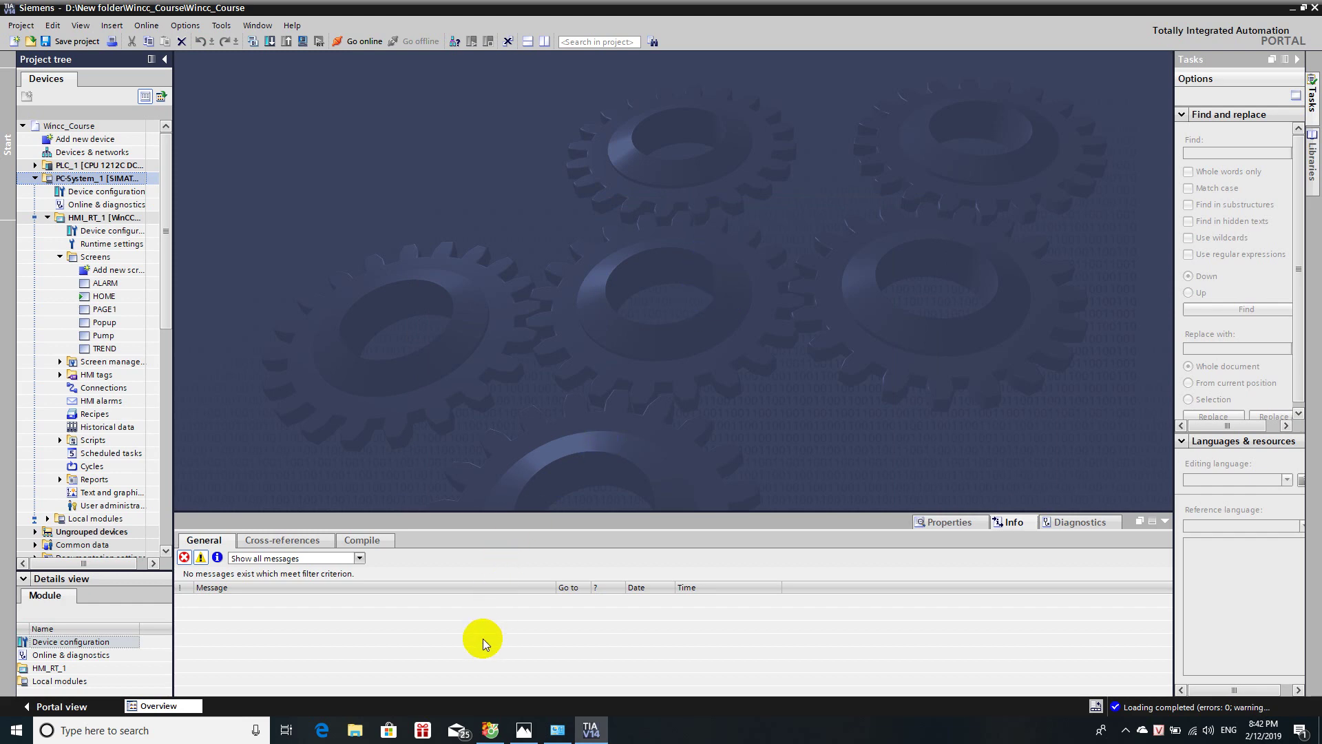
Switch to File Explorer and examine the contents of D:\Cong viec\Share\Project share
{"action": "left_click", "coordinate": [354, 730]}
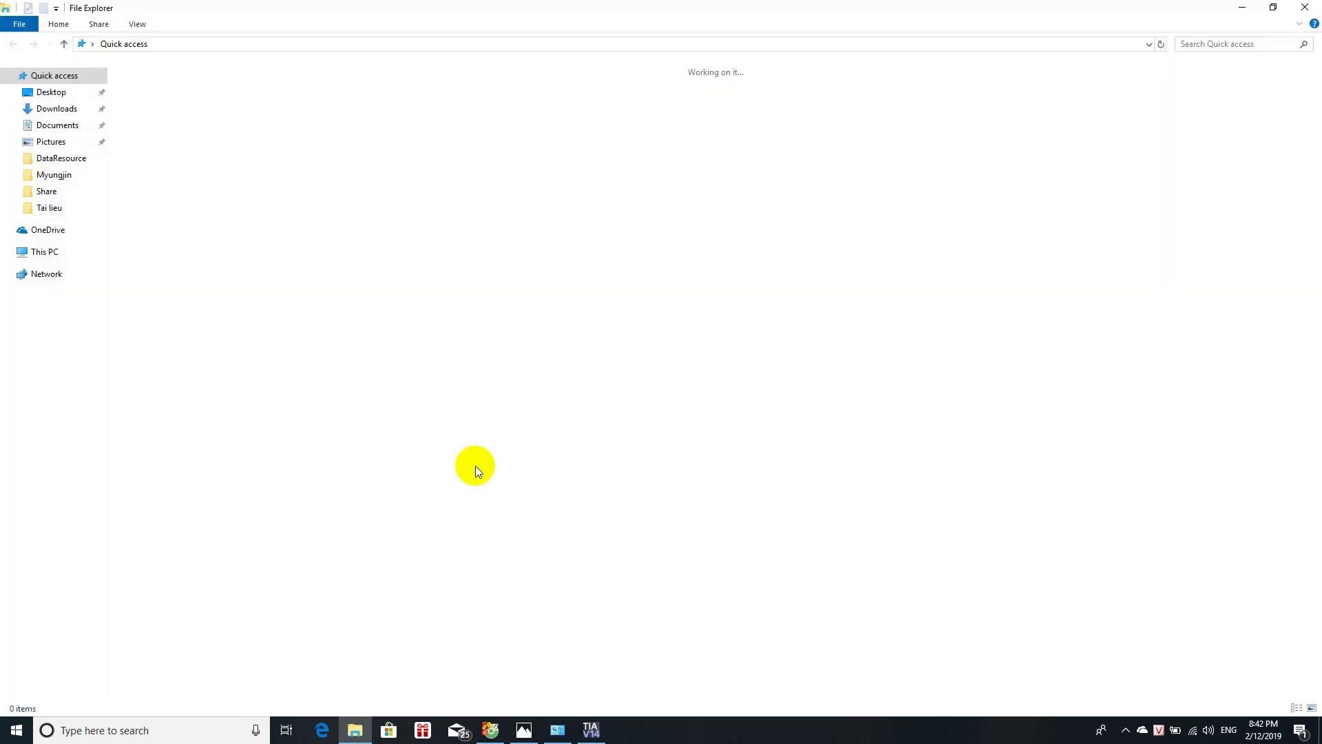
{"action": "left_click", "coordinate": [49, 249]}
{"action": "left_click", "coordinate": [577, 192]}
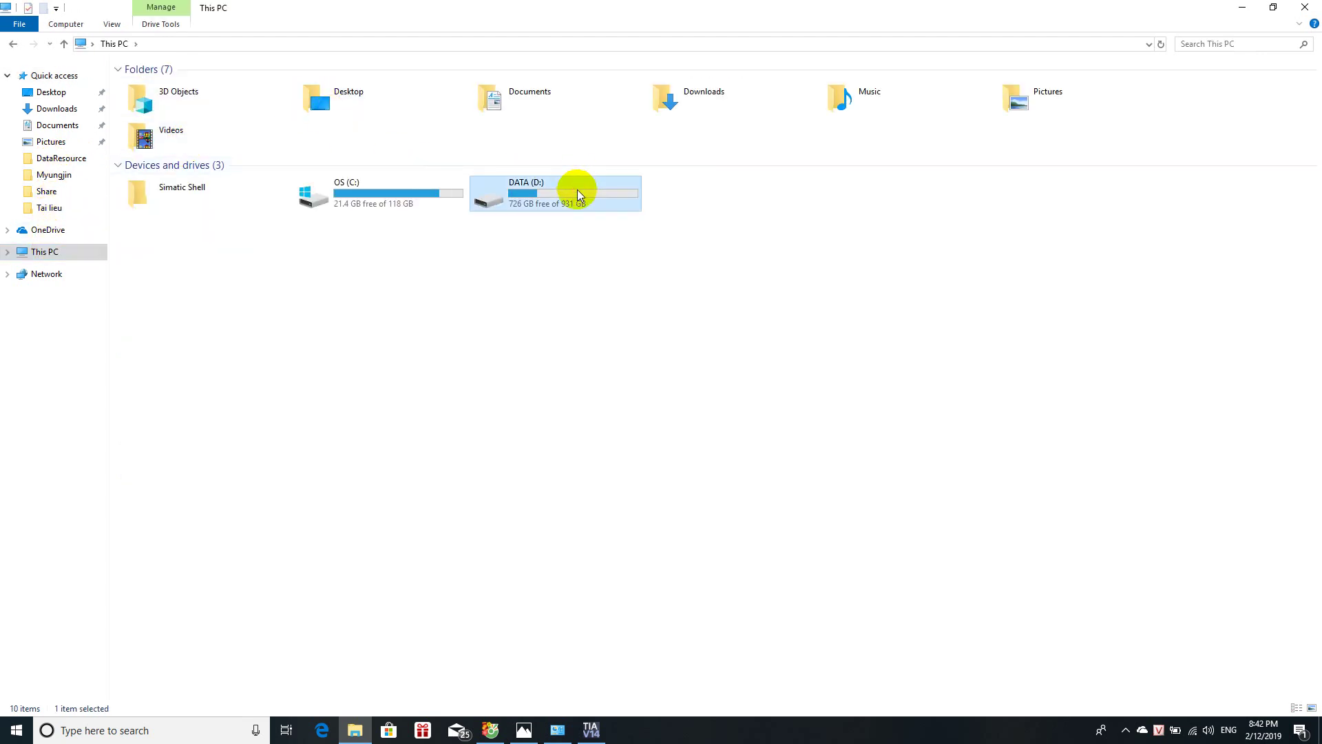
{"action": "double_click", "coordinate": [577, 193]}
{"action": "double_click", "coordinate": [165, 88]}
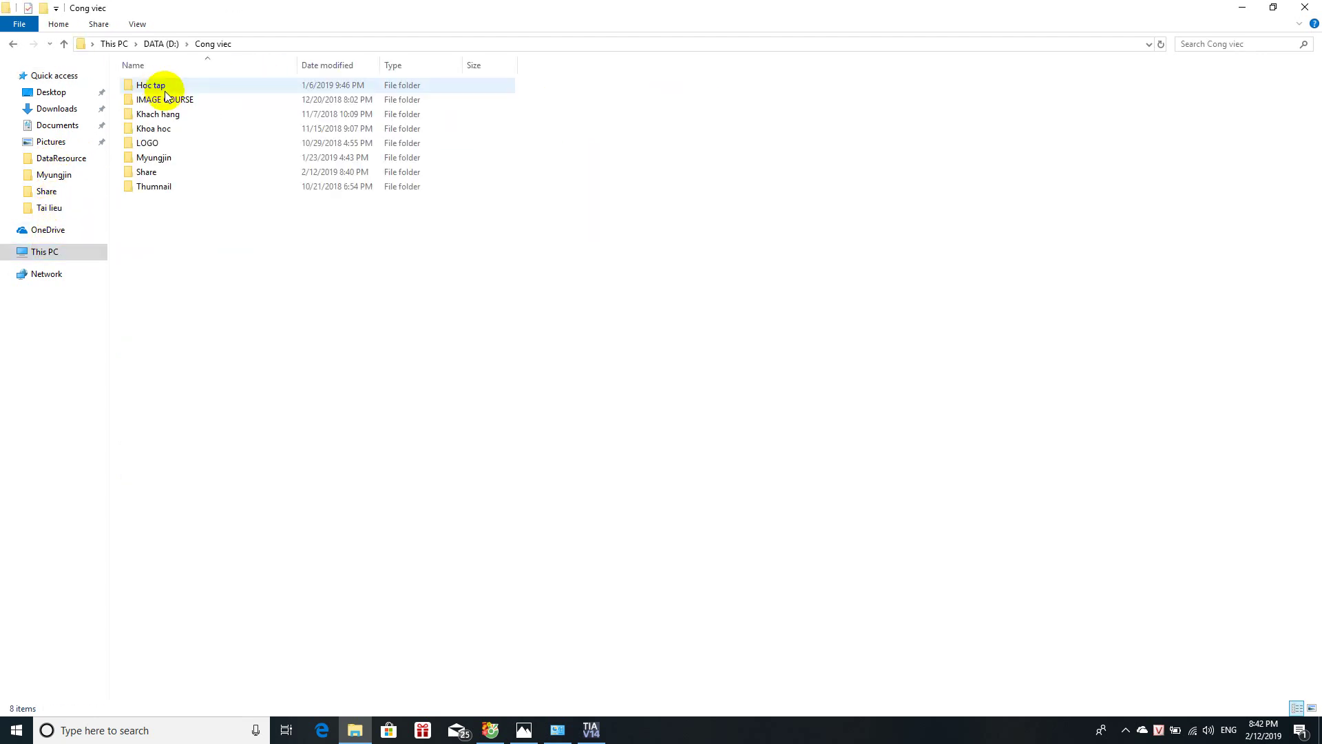
{"action": "double_click", "coordinate": [165, 172]}
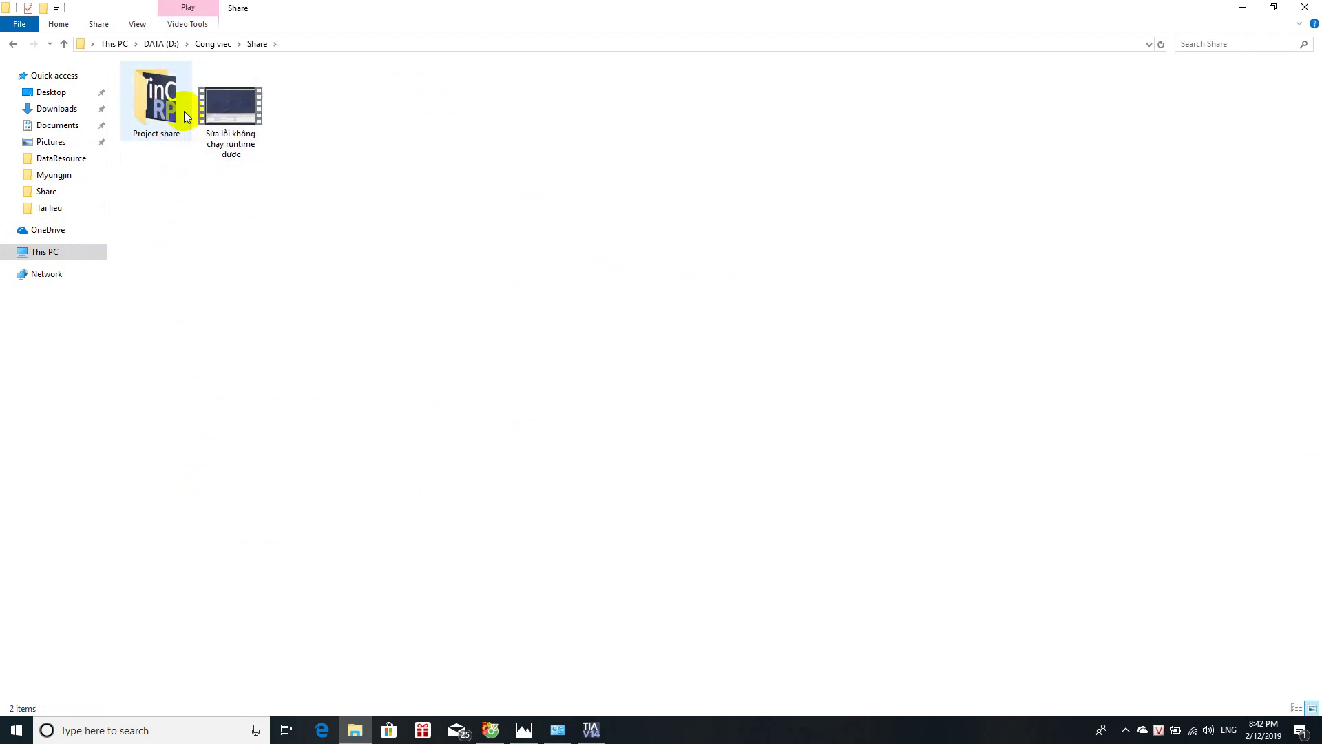
{"action": "double_click", "coordinate": [183, 110]}
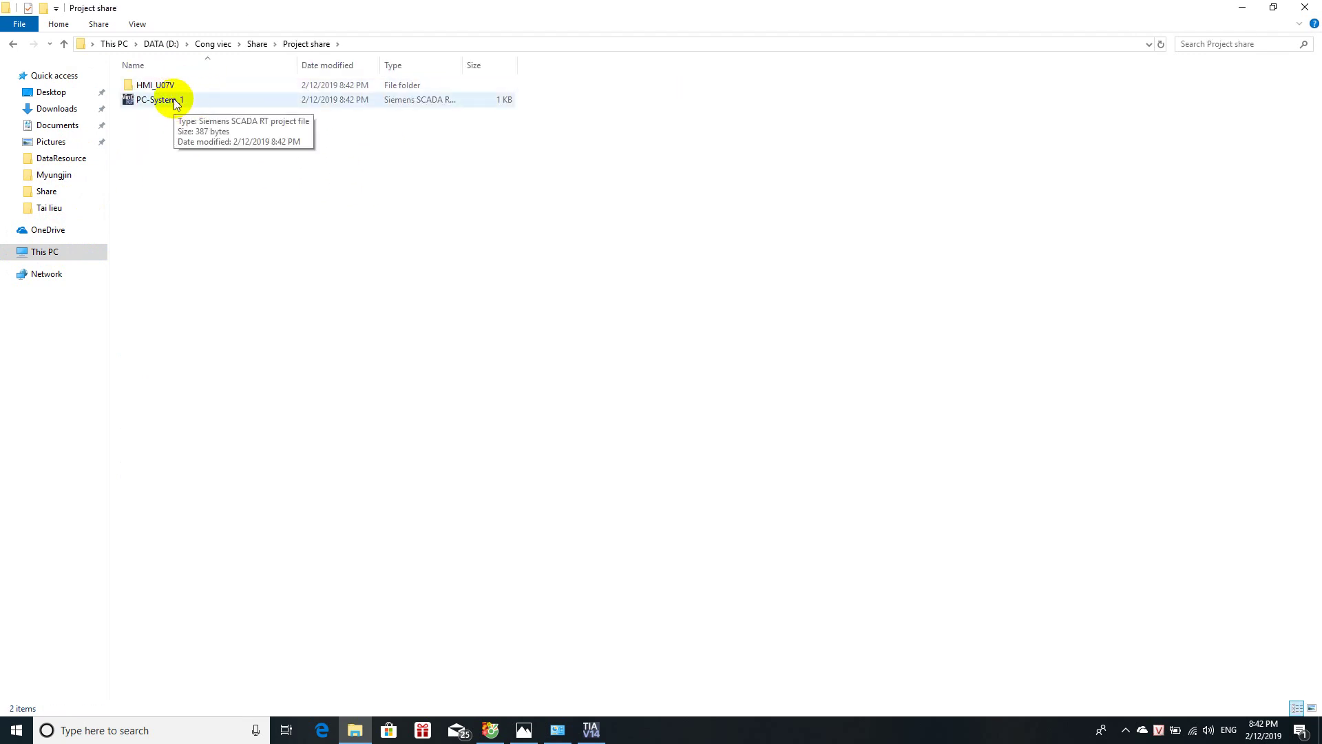
Close TIA Portal without saving the project changes, and close the Project share folder window
{"action": "left_click", "coordinate": [600, 734]}
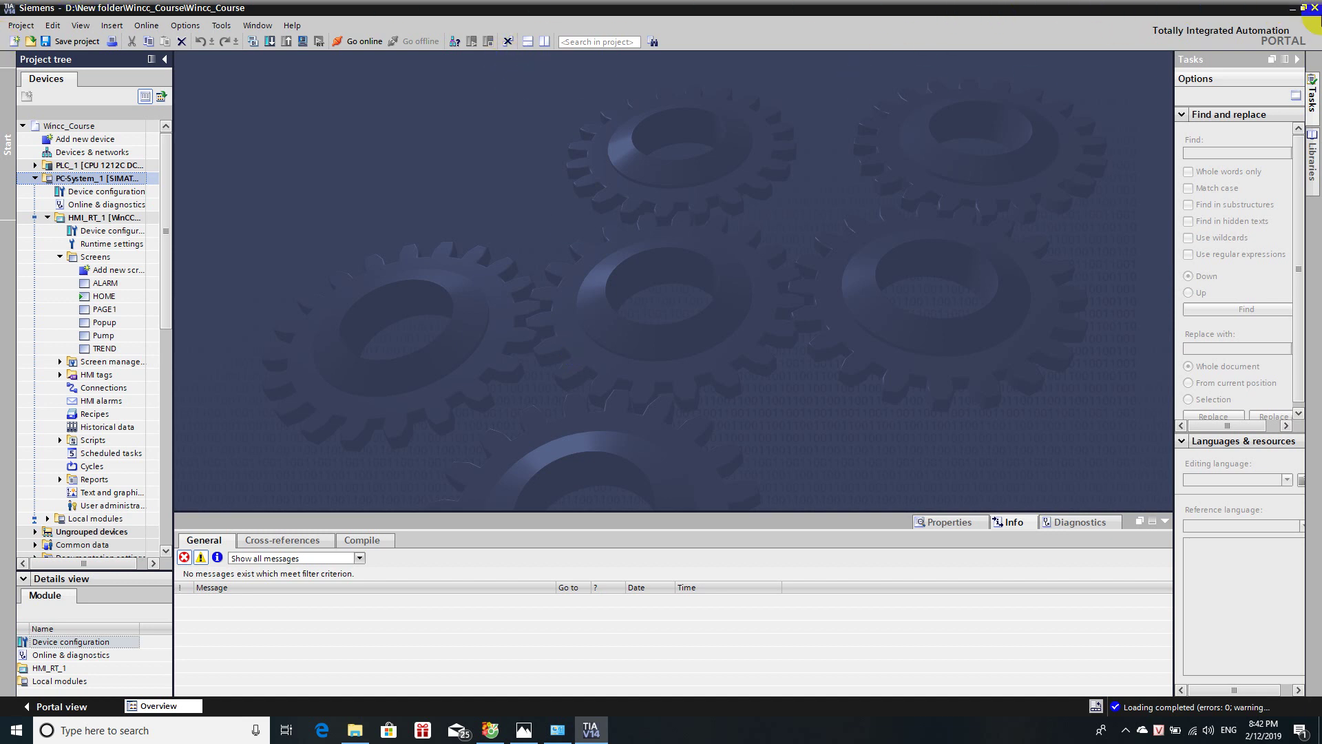
{"action": "left_click", "coordinate": [1314, 7]}
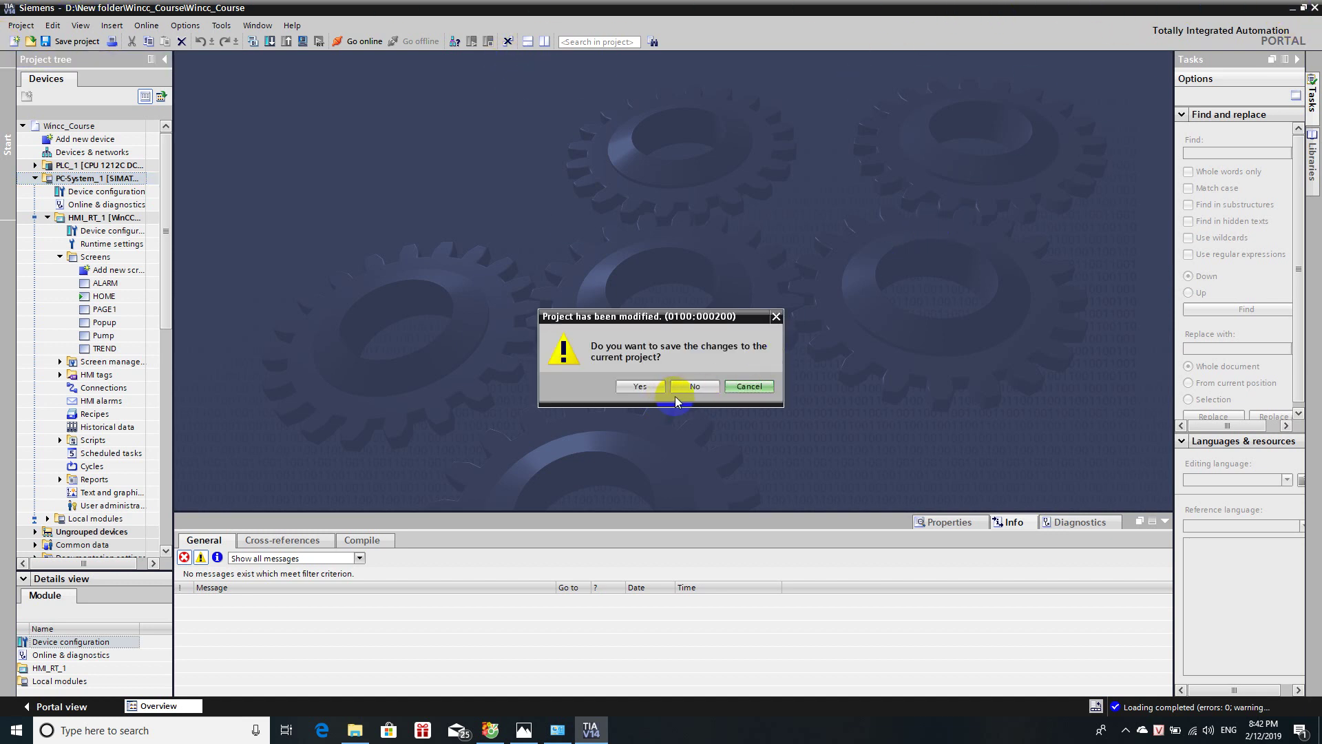
{"action": "left_click", "coordinate": [678, 387]}
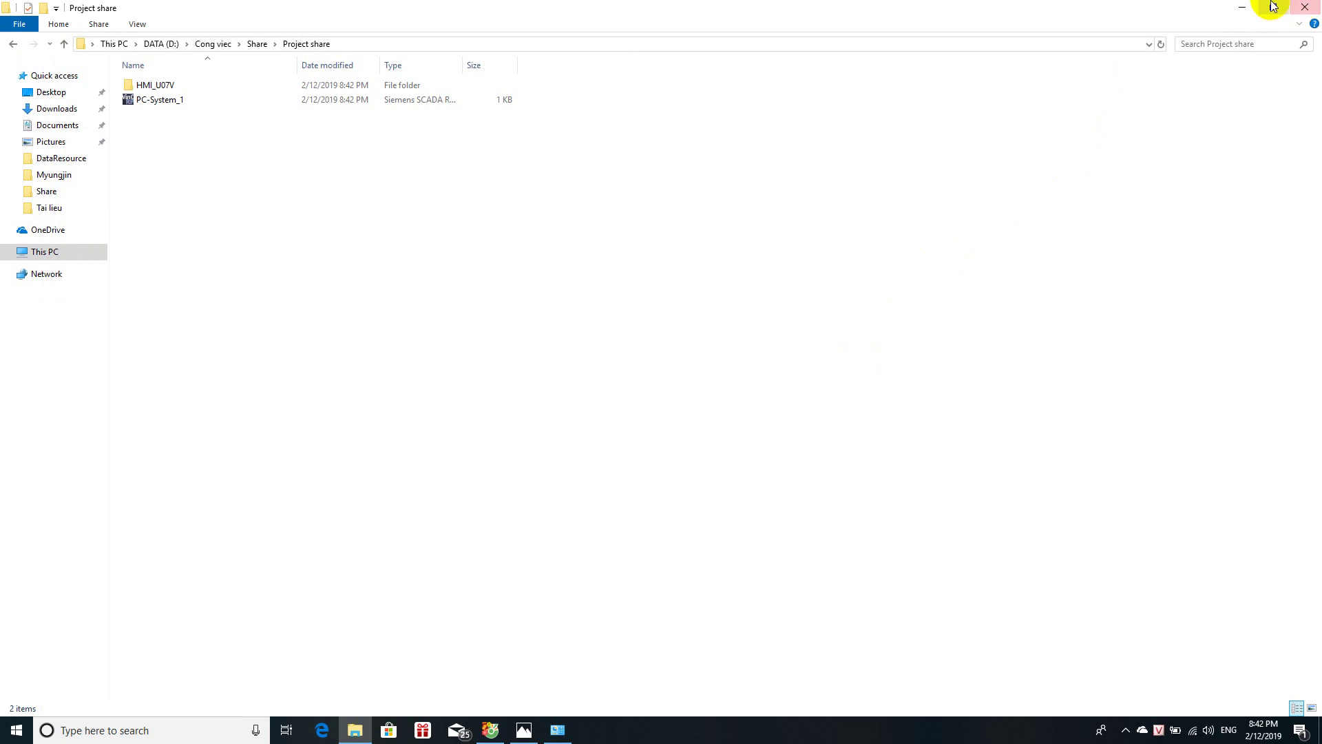
{"action": "left_click", "coordinate": [1304, 9]}
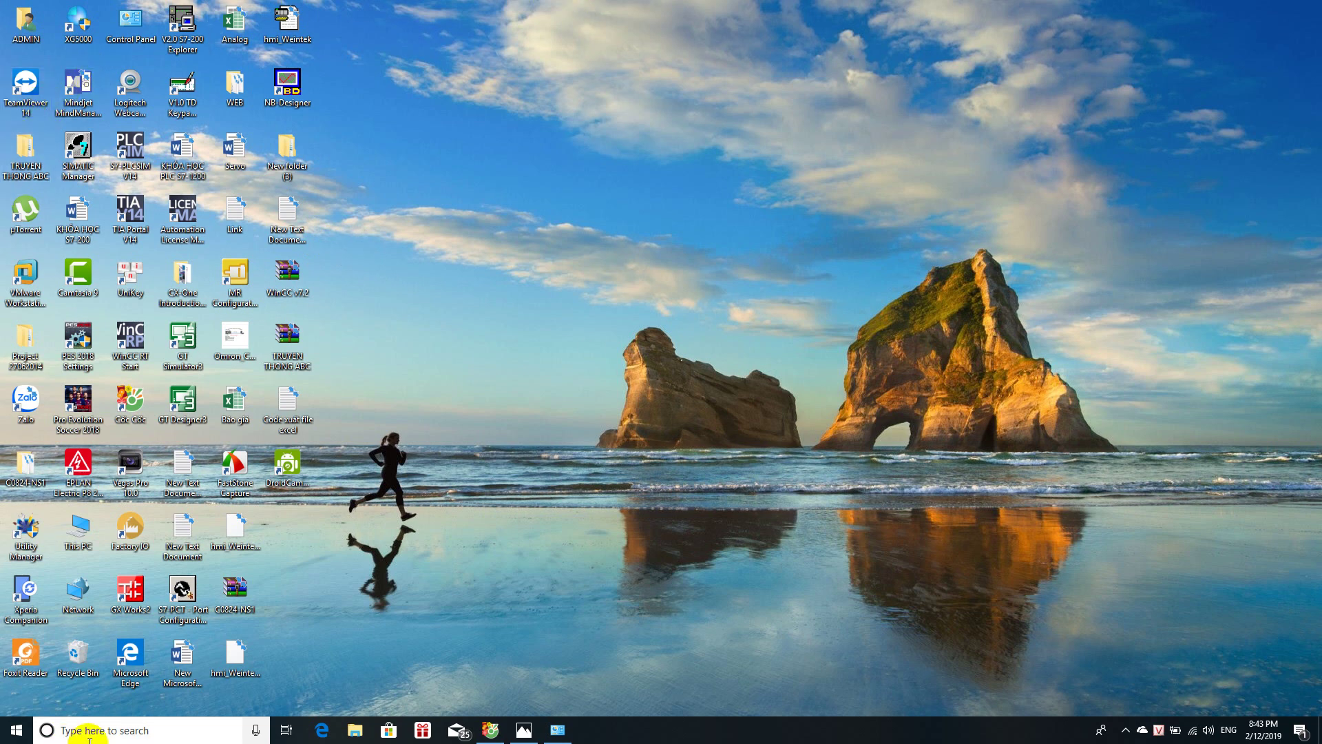
Launch WinCC RT Start and open the PC-System_1 project from D:\Cong viec\Share\Project share
{"action": "left_click", "coordinate": [136, 352]}
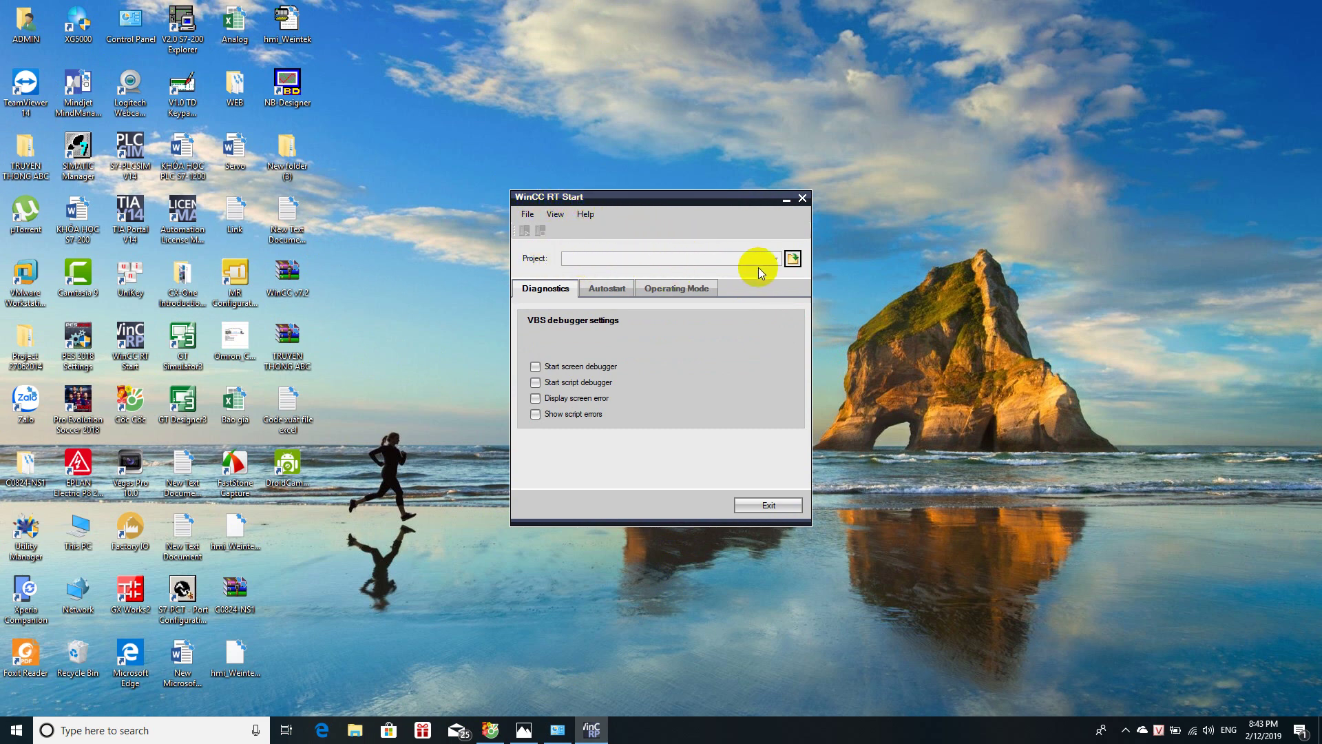
{"action": "left_click", "coordinate": [794, 259]}
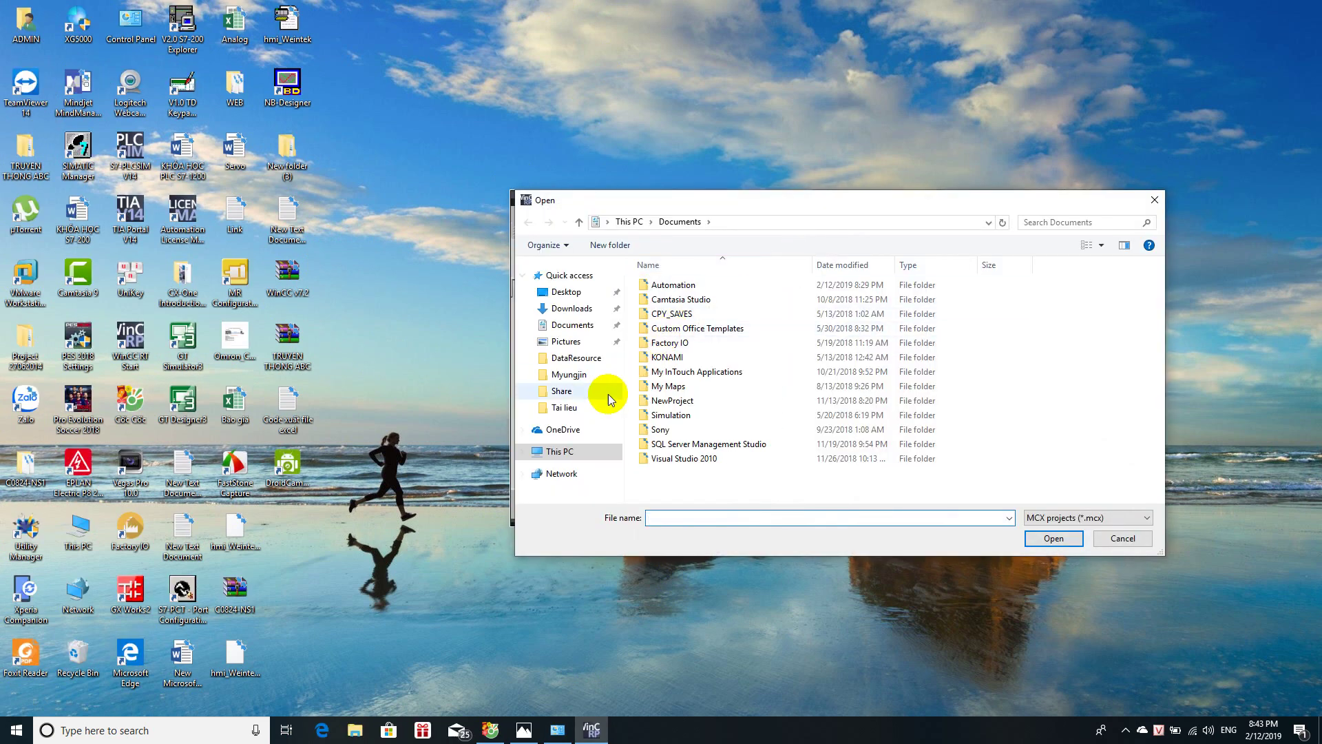
{"action": "left_click", "coordinate": [555, 454]}
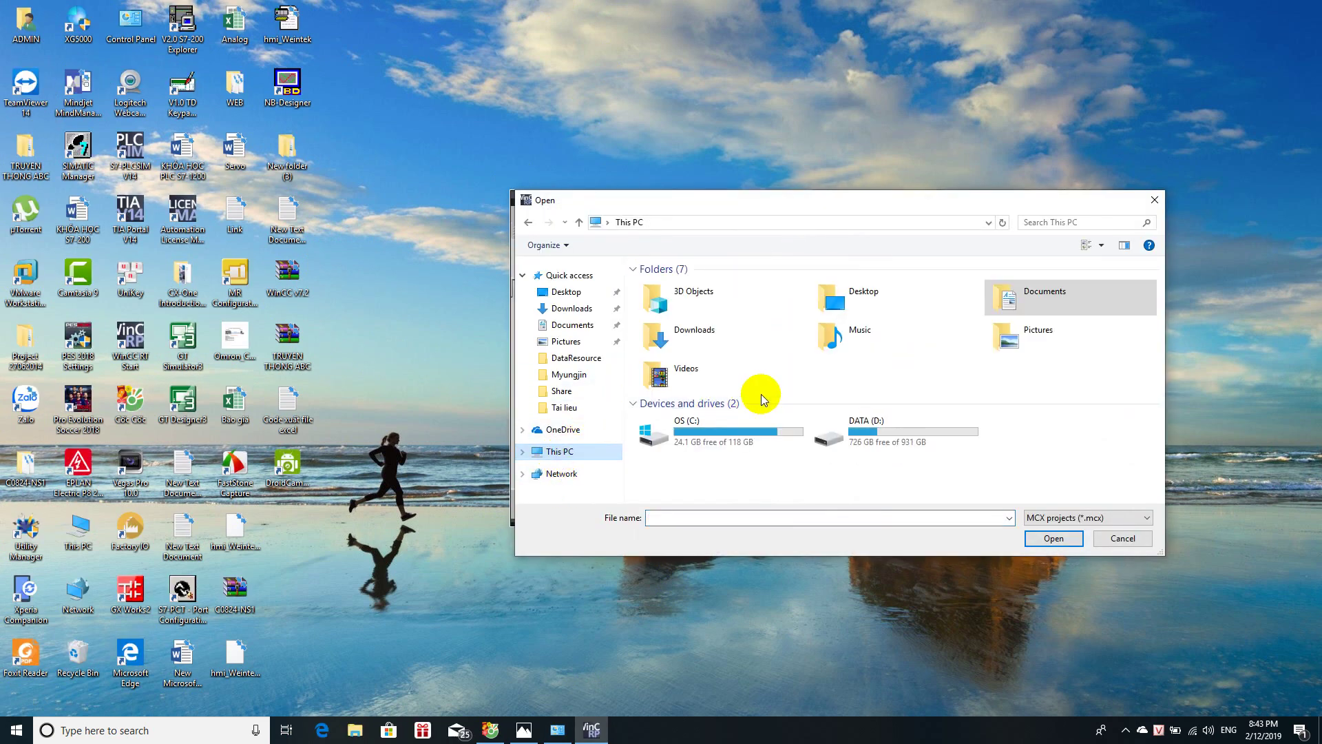
{"action": "left_click", "coordinate": [920, 434]}
{"action": "double_click", "coordinate": [920, 434]}
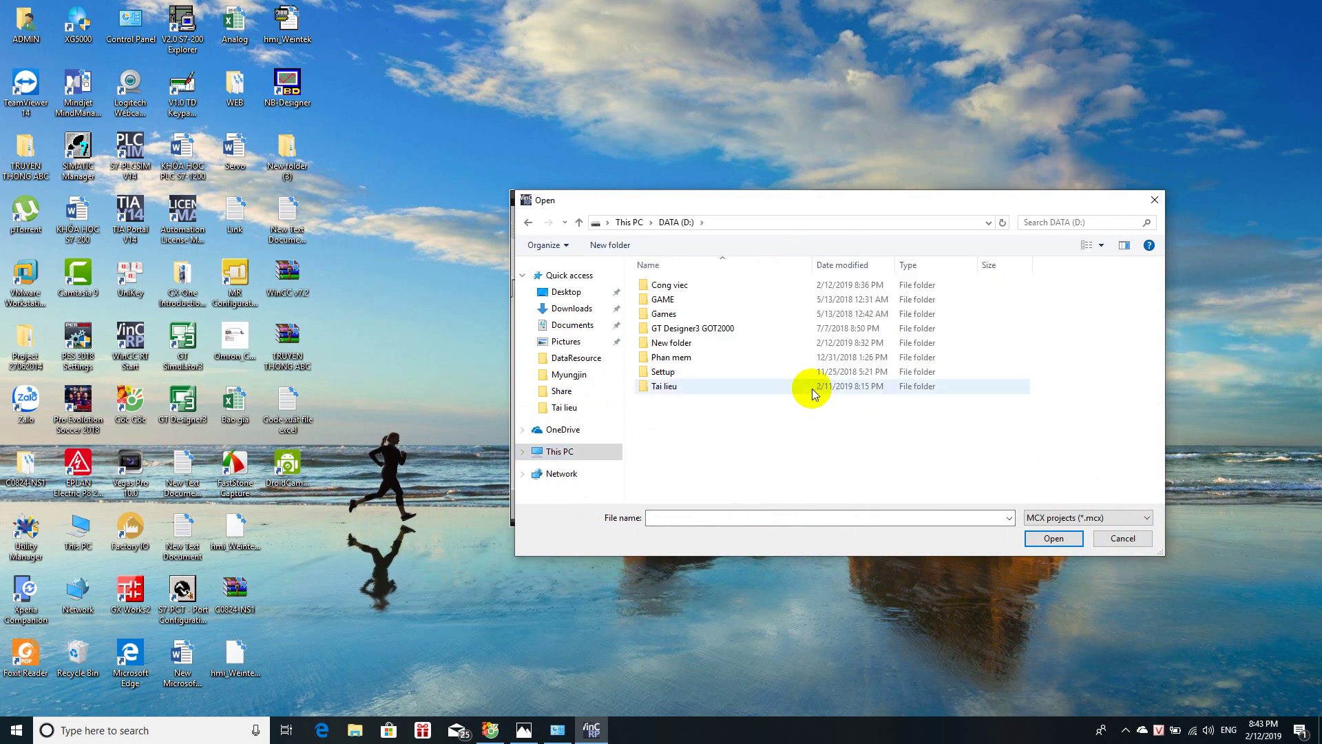
{"action": "double_click", "coordinate": [667, 285]}
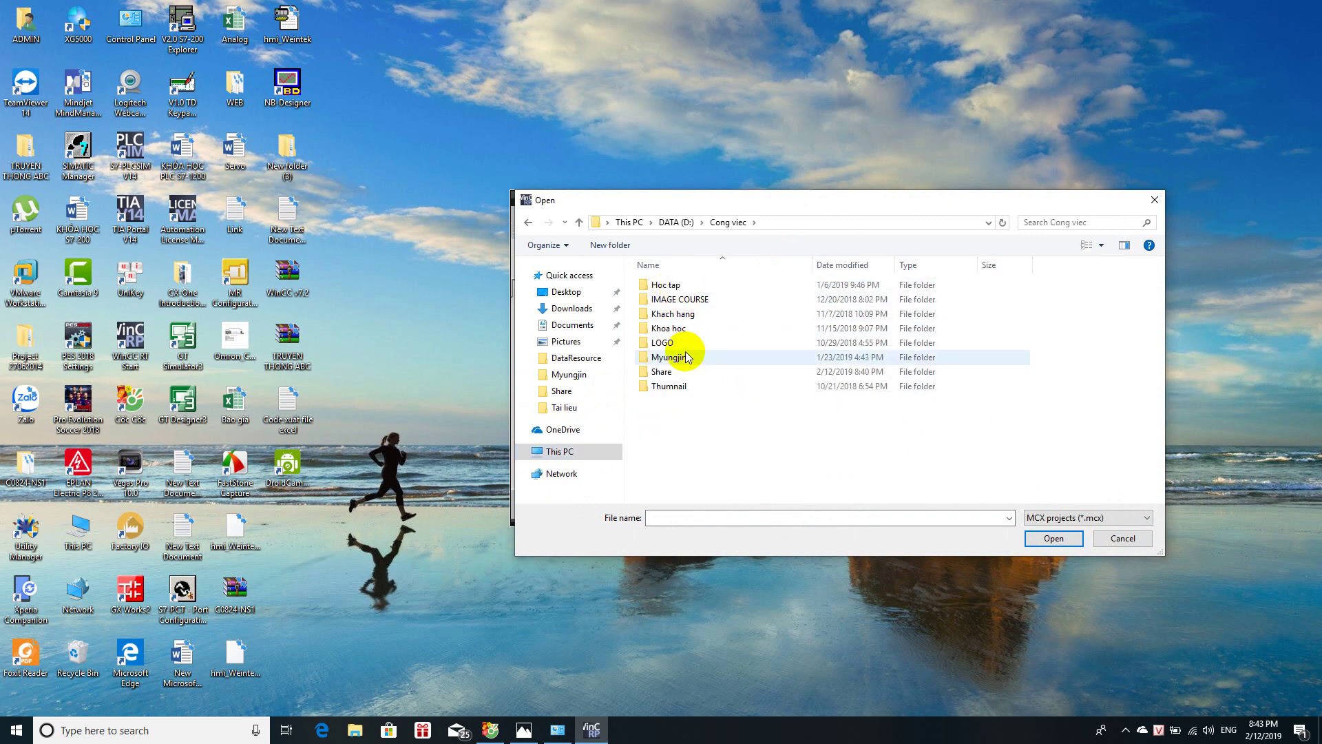
{"action": "left_click", "coordinate": [665, 372]}
{"action": "double_click", "coordinate": [665, 372]}
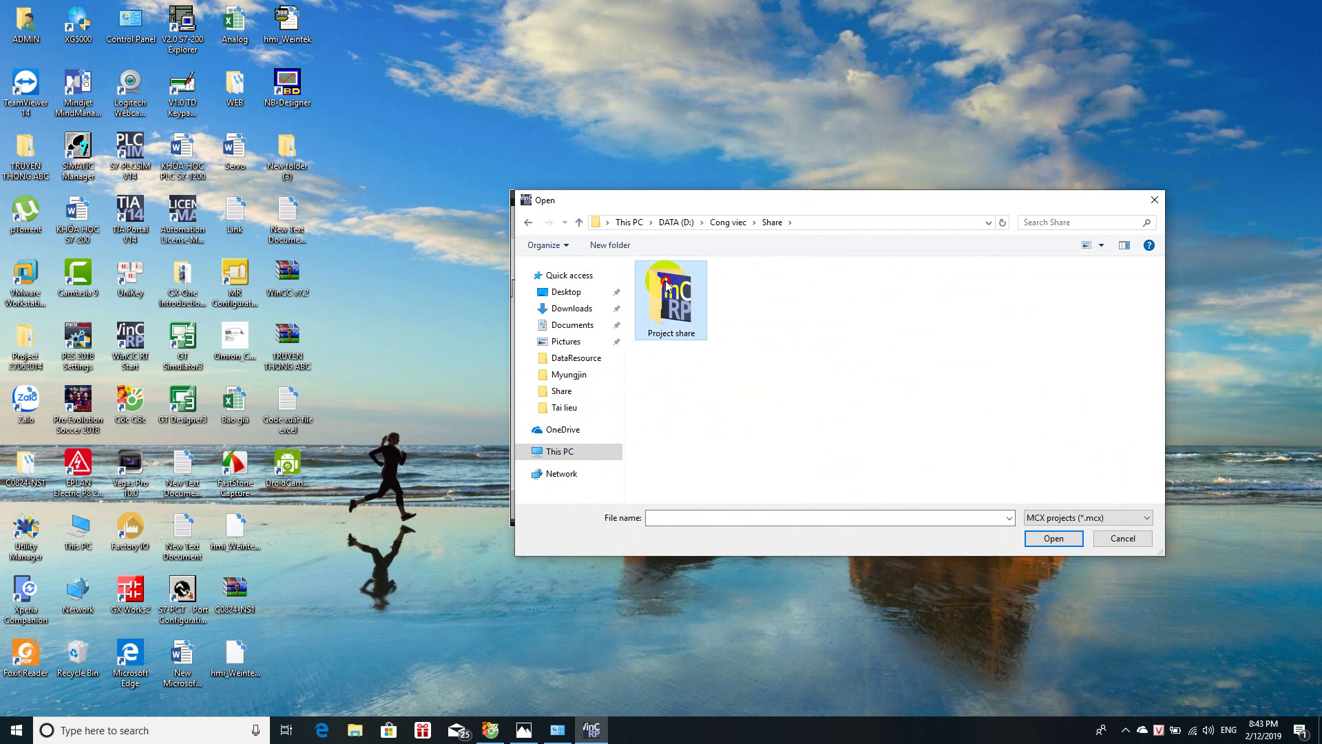
{"action": "double_click", "coordinate": [673, 296]}
{"action": "left_click", "coordinate": [665, 299]}
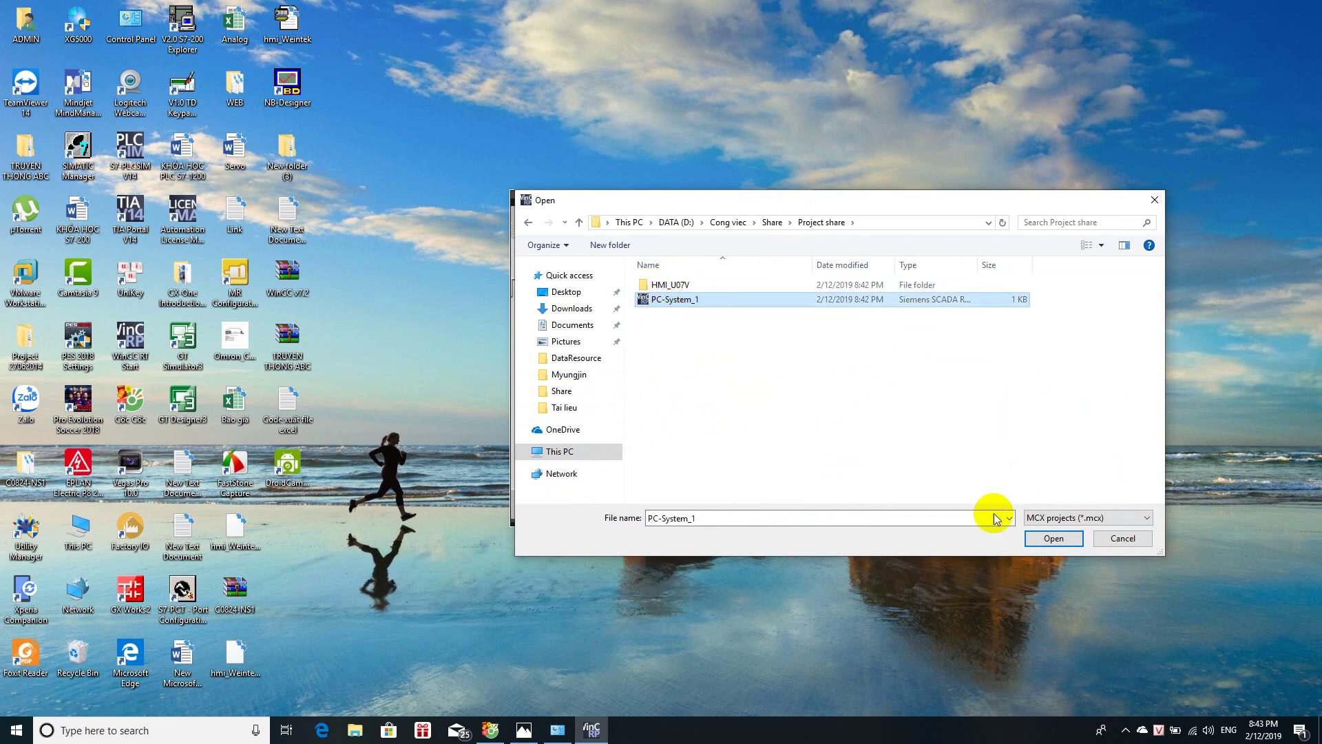
{"action": "left_click", "coordinate": [1065, 539]}
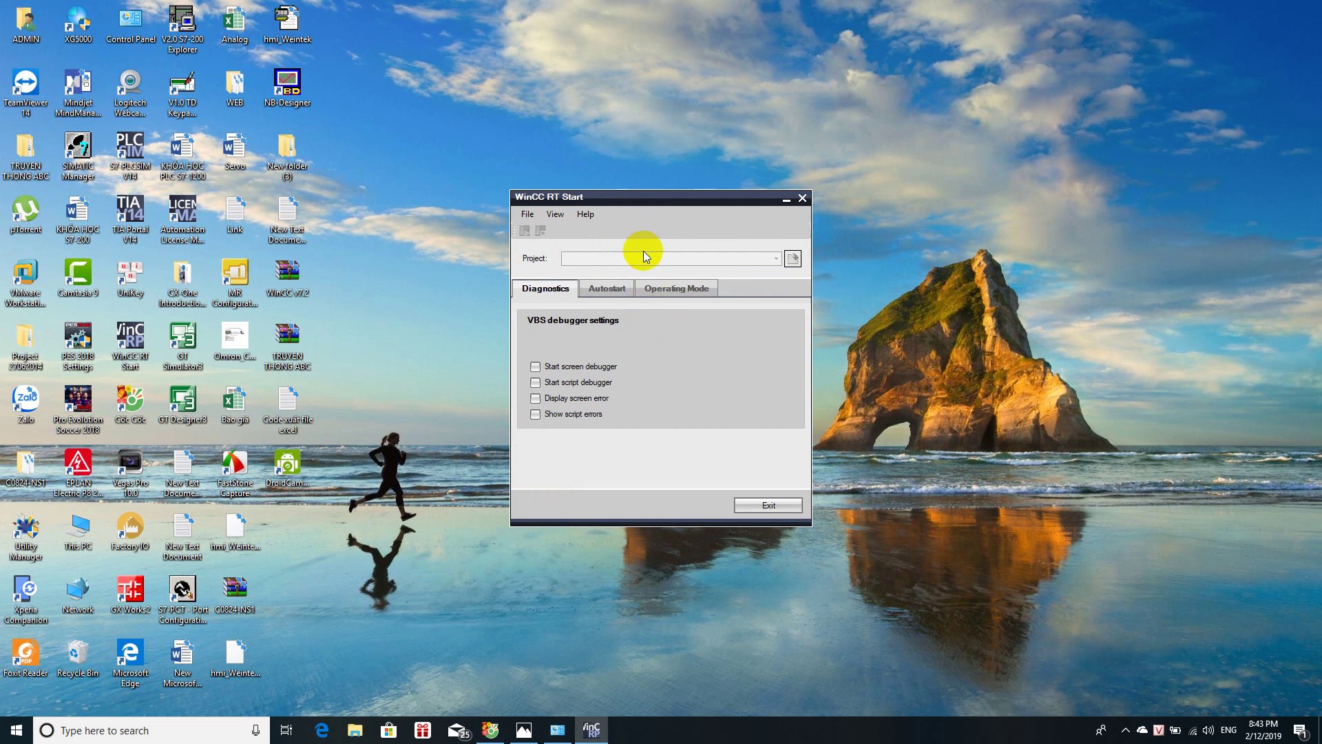
{"action": "left_click", "coordinate": [563, 197]}
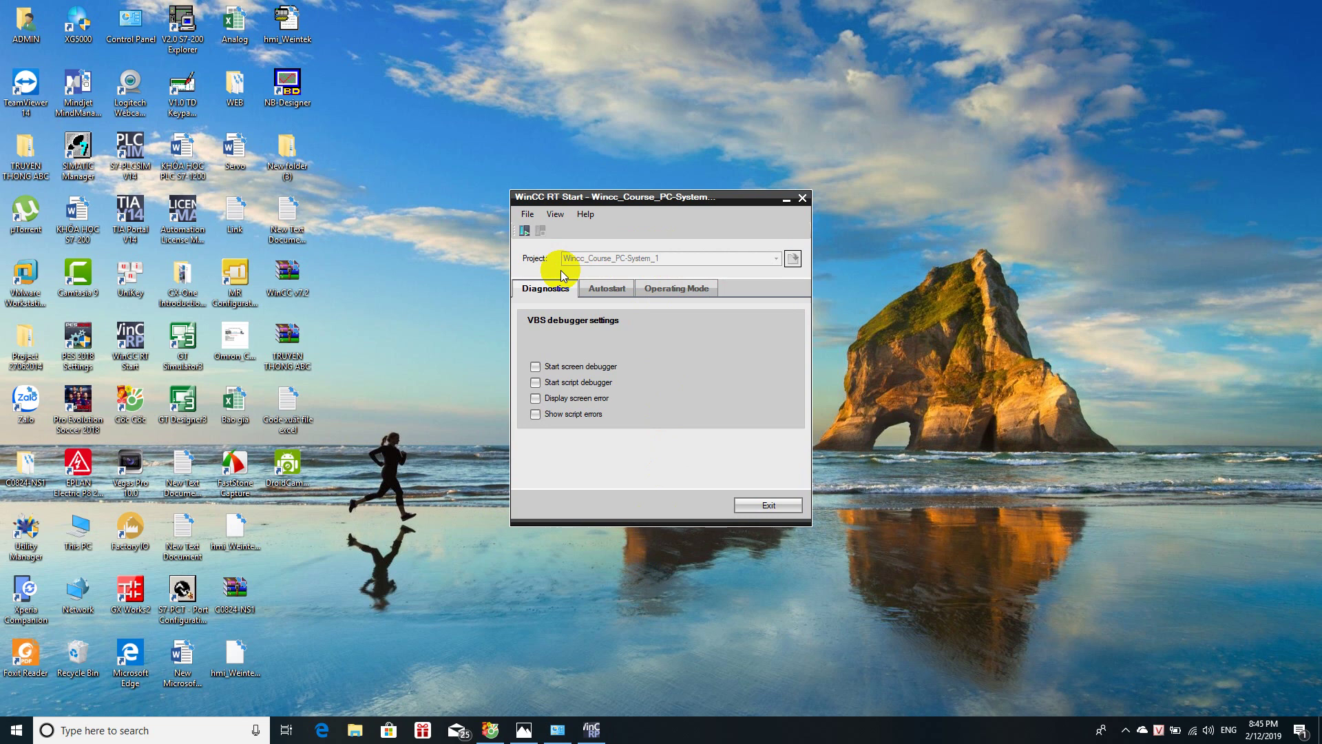
Enable Autostart and choose PC-System_1.mcx from D:\Cong viec\Share\Project share as the autostart project
{"action": "left_click", "coordinate": [610, 293]}
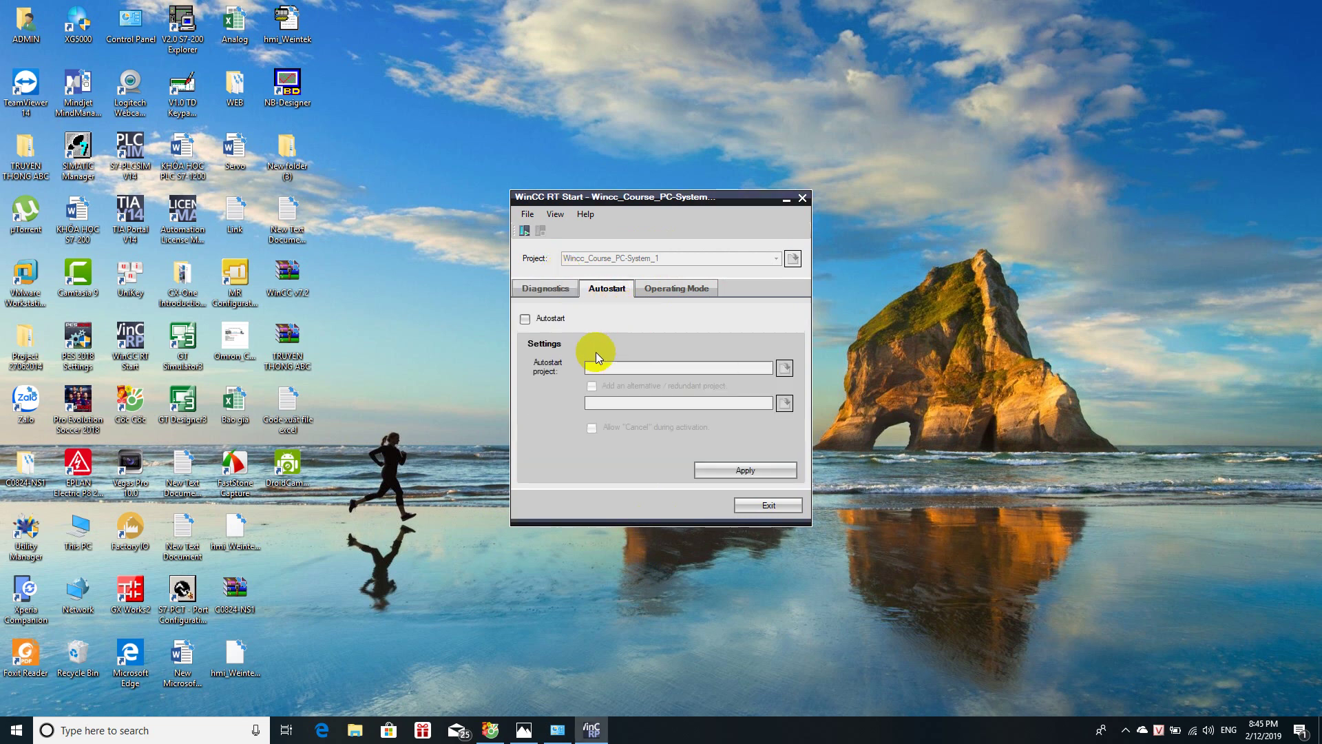
{"action": "left_click", "coordinate": [524, 318]}
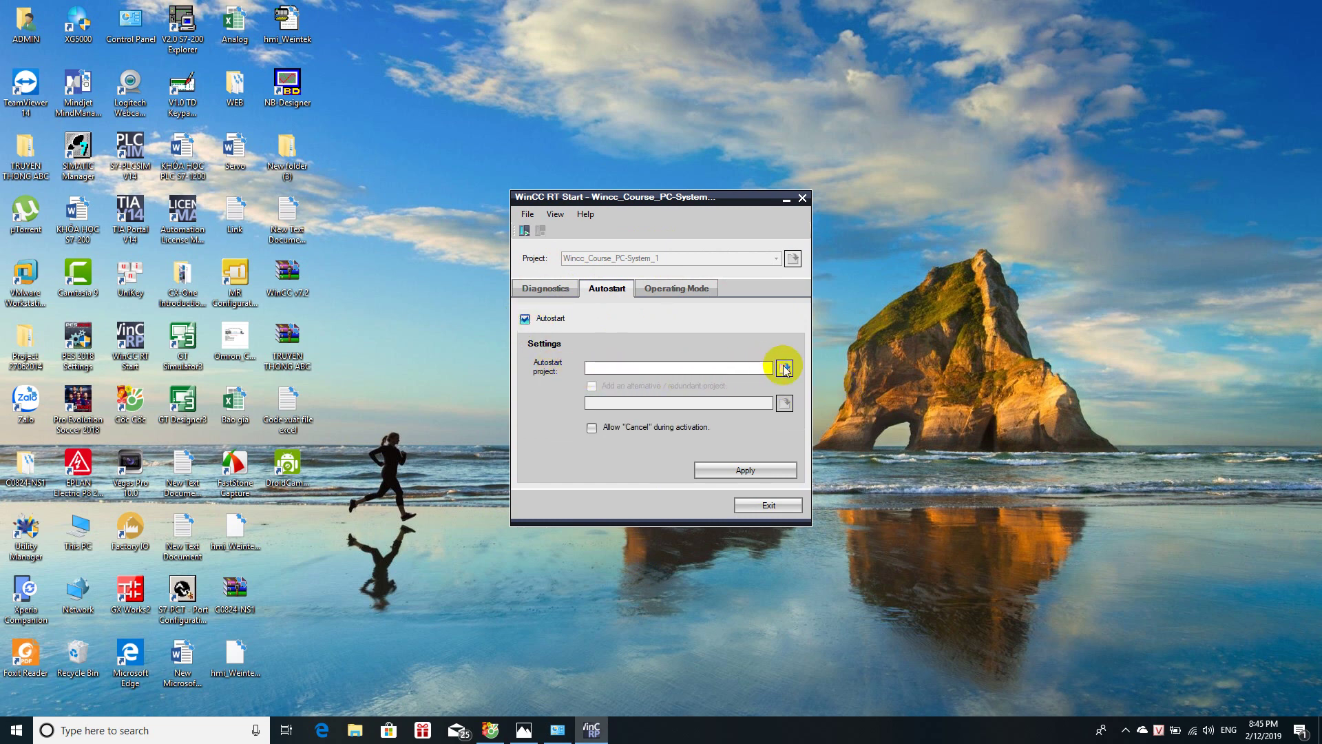
{"action": "left_click", "coordinate": [784, 369]}
{"action": "left_click", "coordinate": [648, 299]}
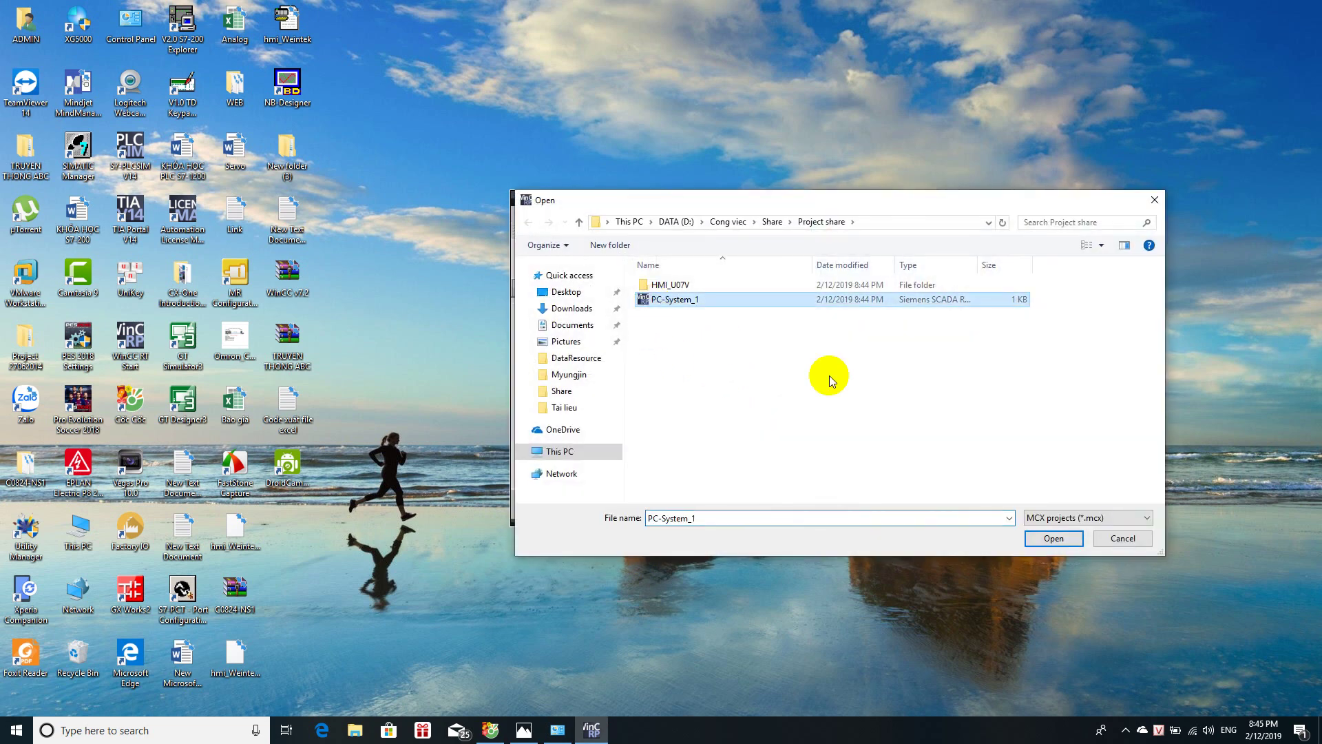
{"action": "left_click", "coordinate": [1053, 537]}
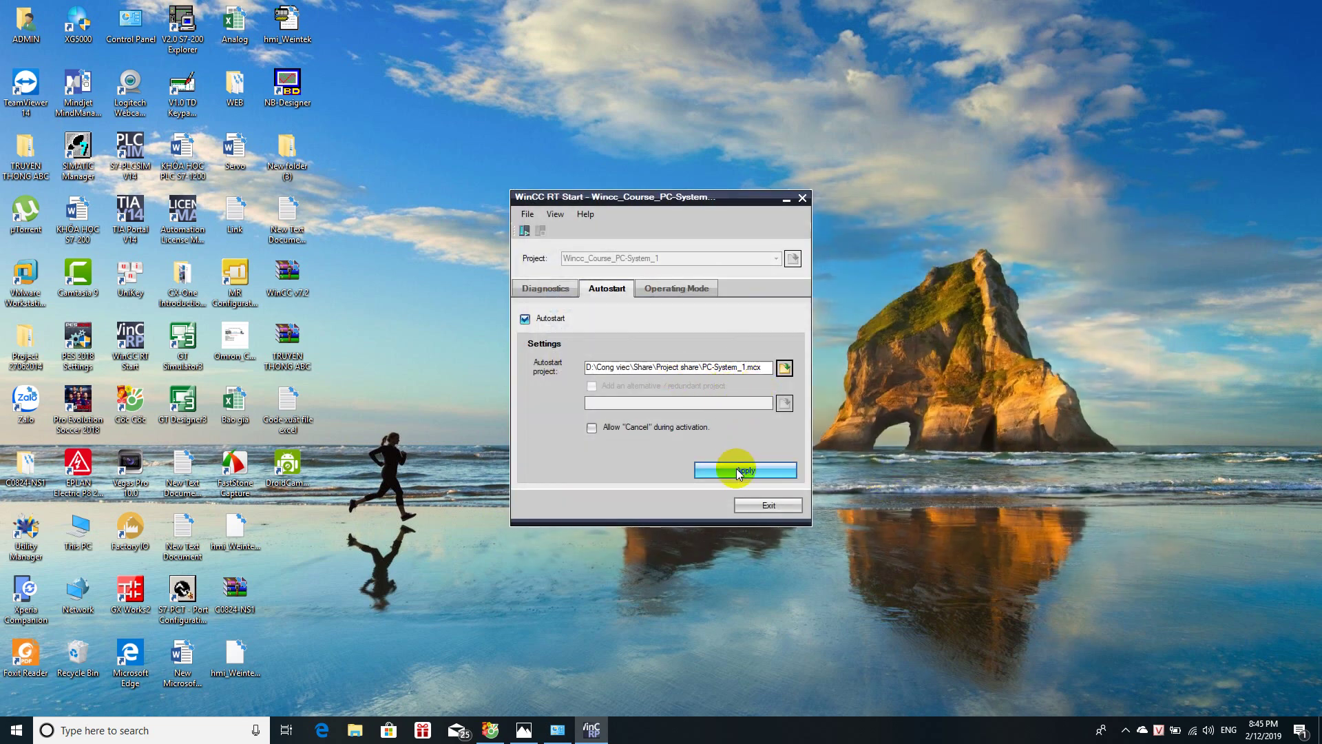
Start the runtime of the opened project and load the database values into the Stand01 and Stand02 table, accepting the confirmation
{"action": "left_click", "coordinate": [561, 289]}
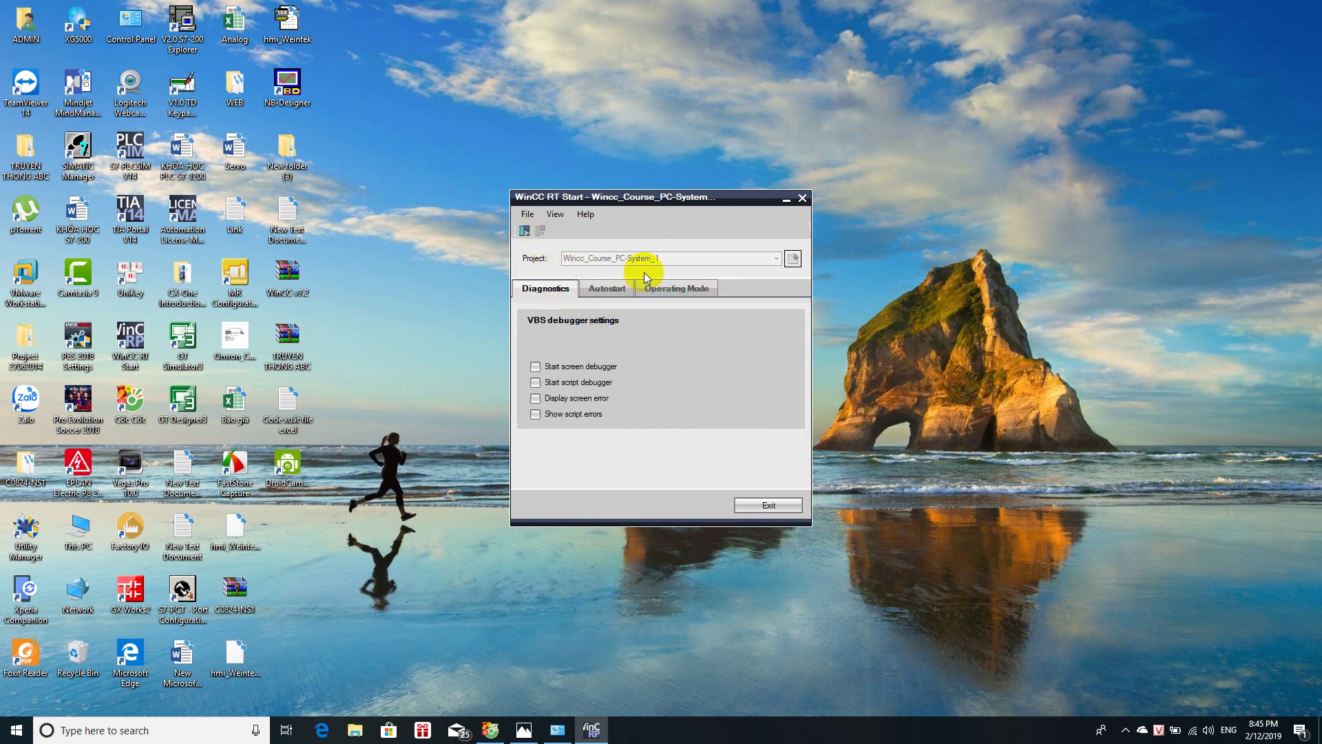
{"action": "left_click", "coordinate": [524, 230]}
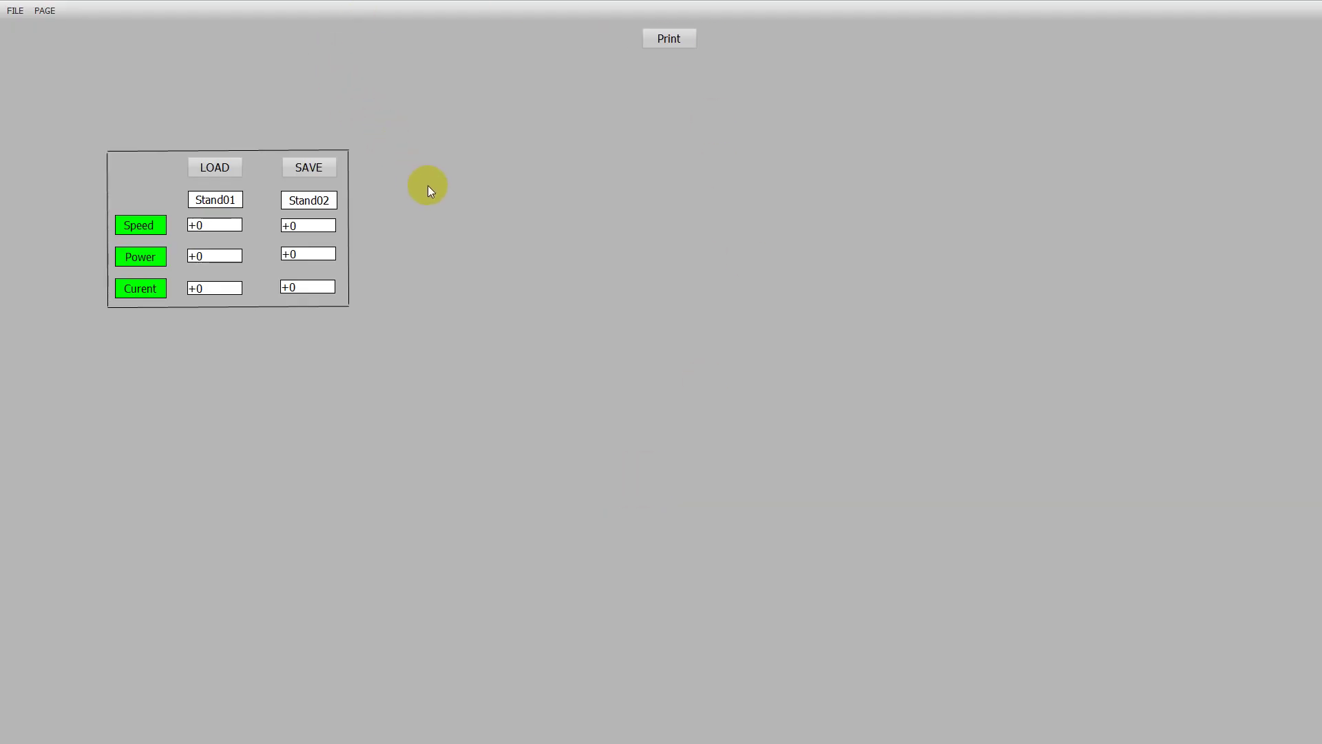
{"action": "left_click", "coordinate": [221, 176]}
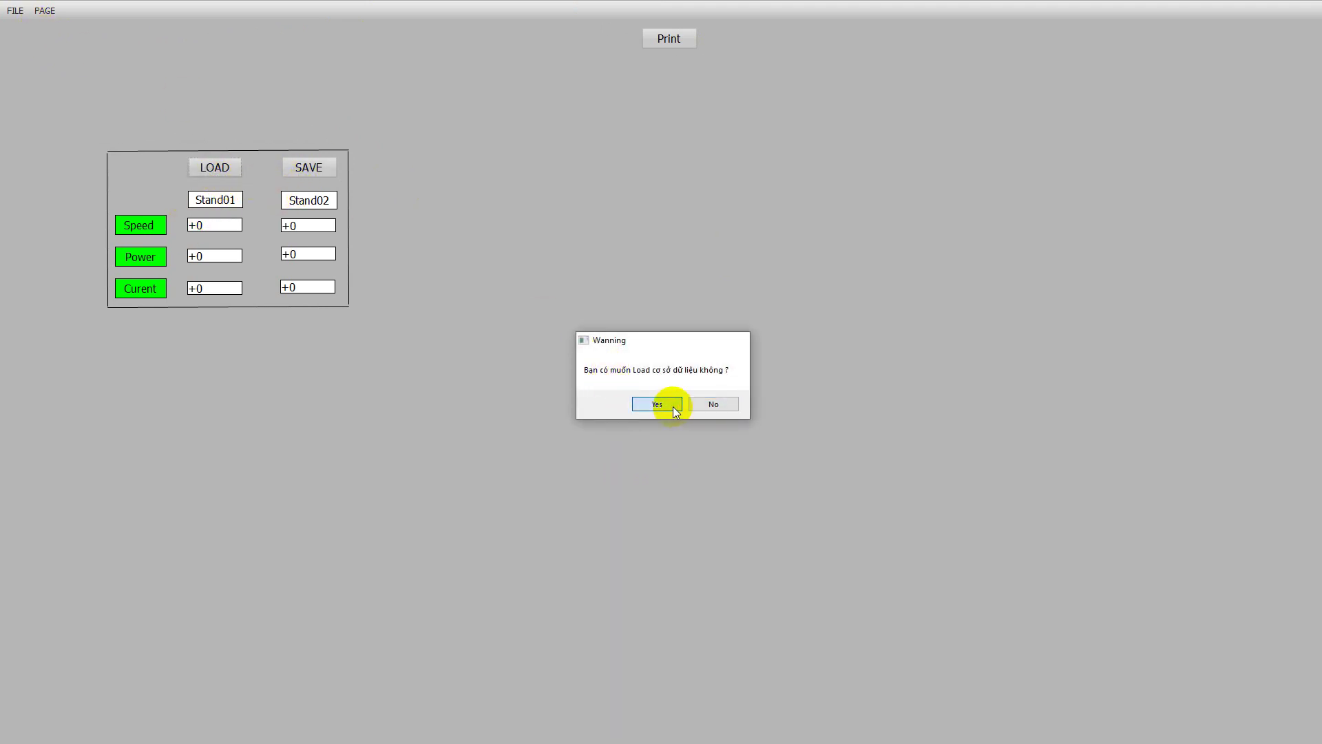
{"action": "left_click", "coordinate": [657, 405]}
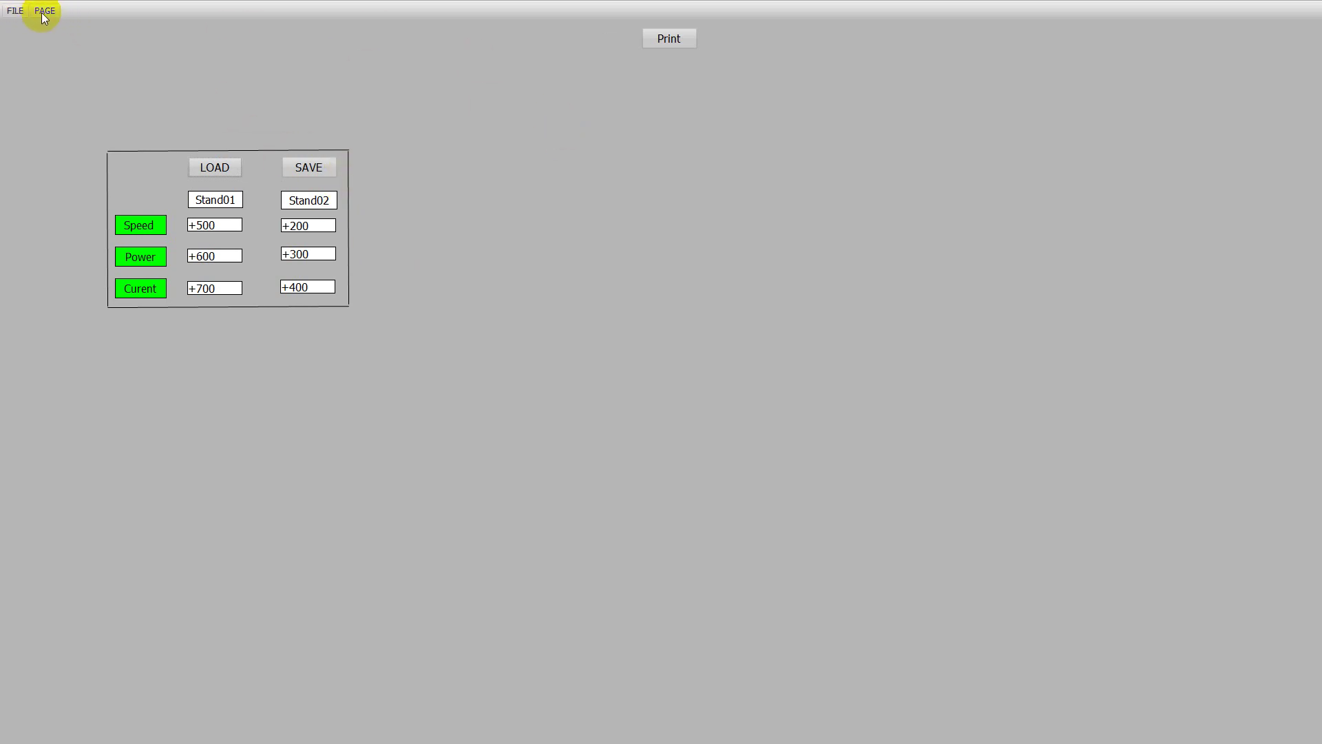
Go to the Pump page and start PUMP 02 and PUMP 01 from their control windows
{"action": "left_click", "coordinate": [20, 11]}
{"action": "mouse_move", "coordinate": [44, 9]}
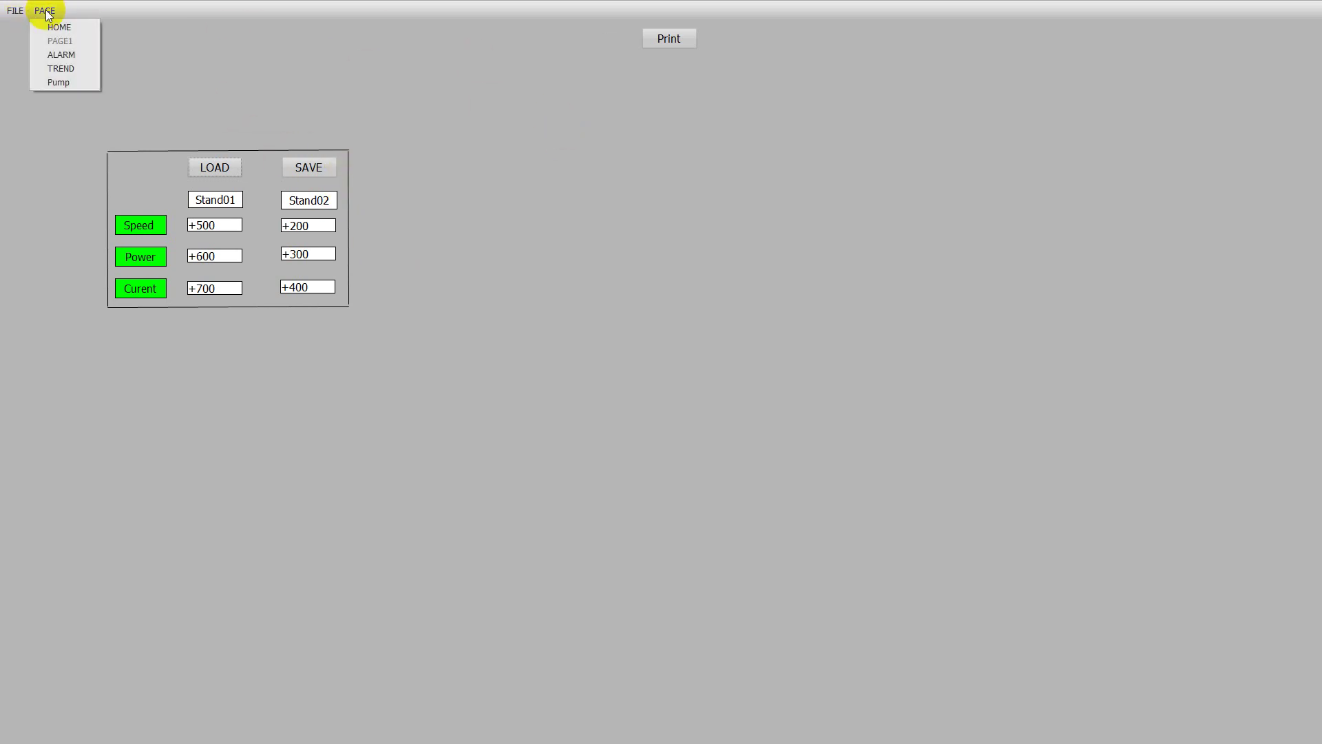
{"action": "left_click", "coordinate": [64, 83]}
{"action": "left_click", "coordinate": [433, 198]}
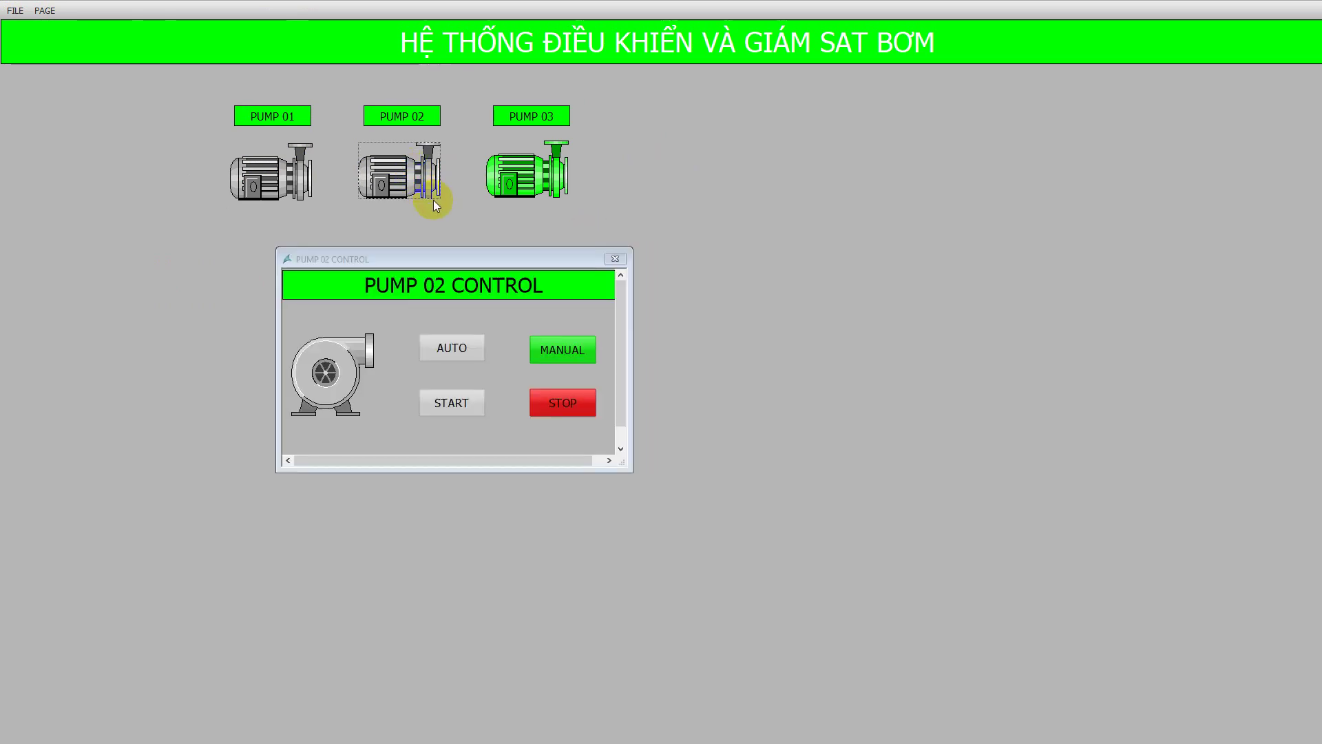
{"action": "left_click", "coordinate": [451, 403]}
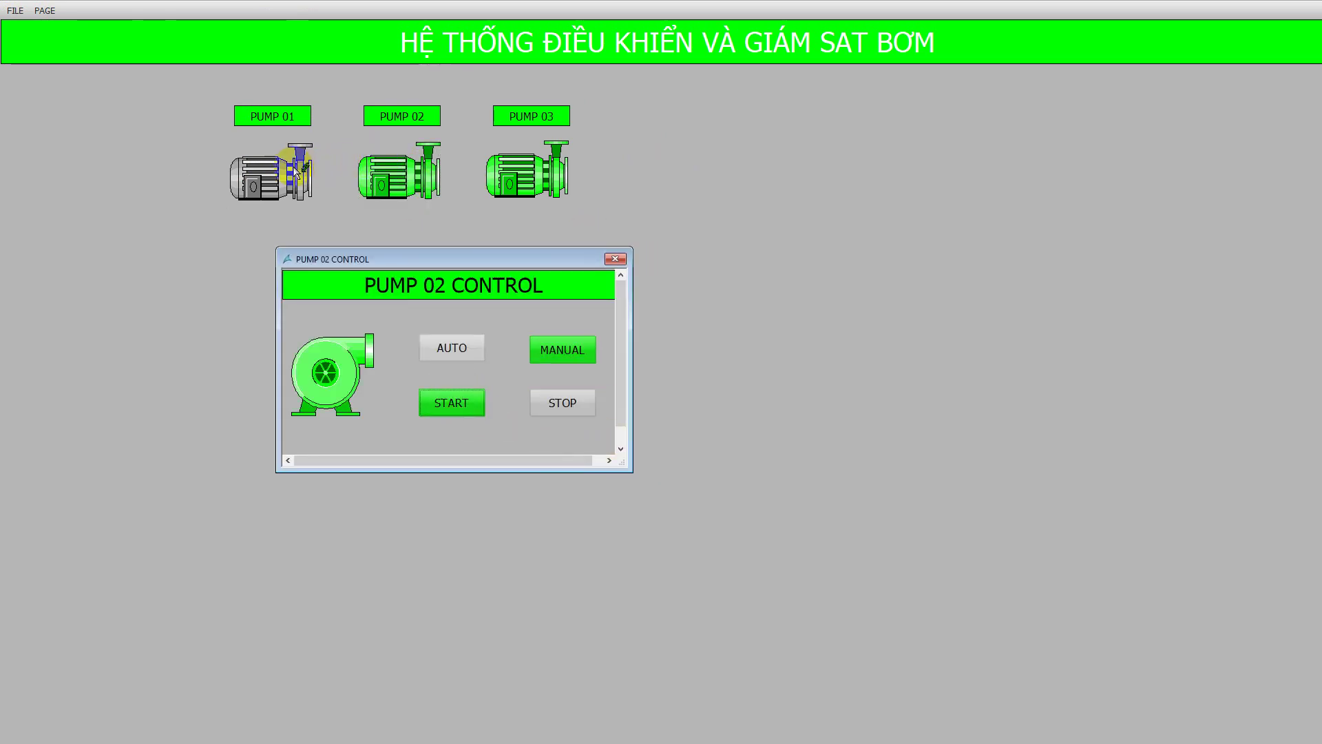
{"action": "left_click", "coordinate": [272, 174]}
{"action": "left_click", "coordinate": [451, 403]}
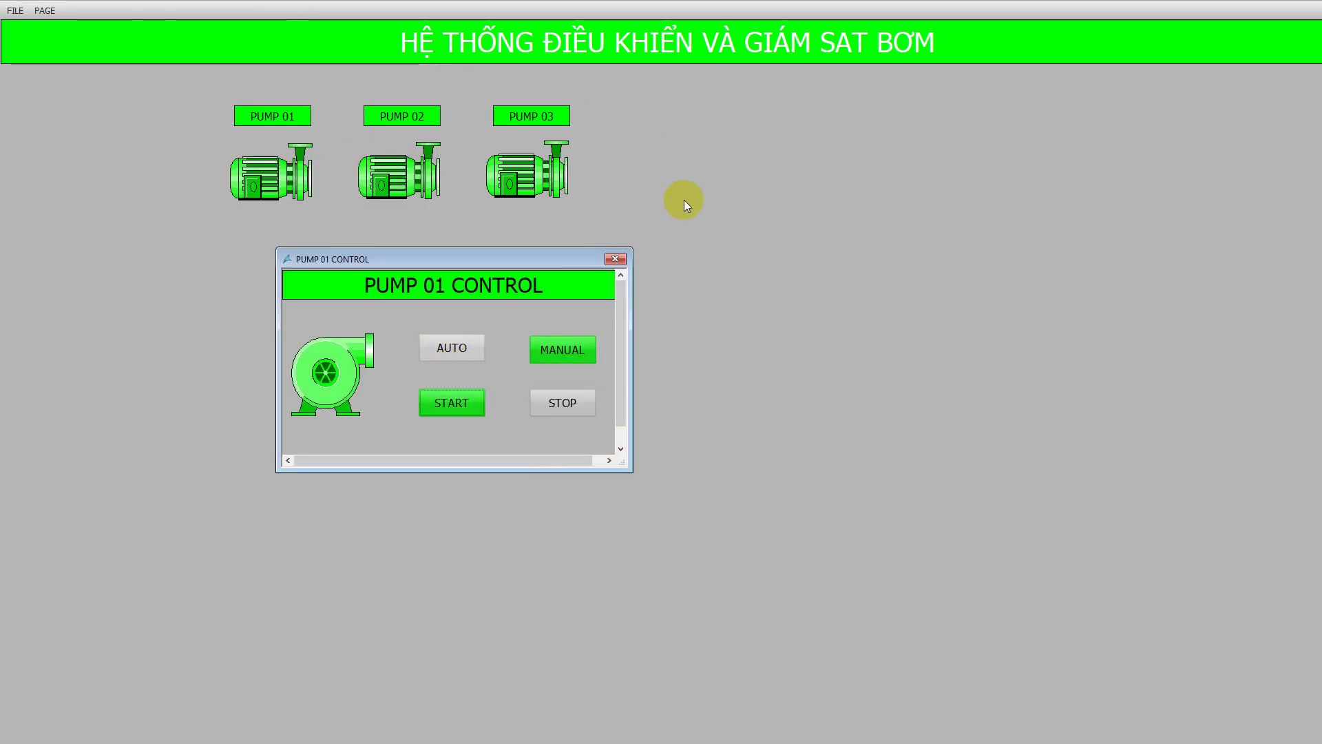